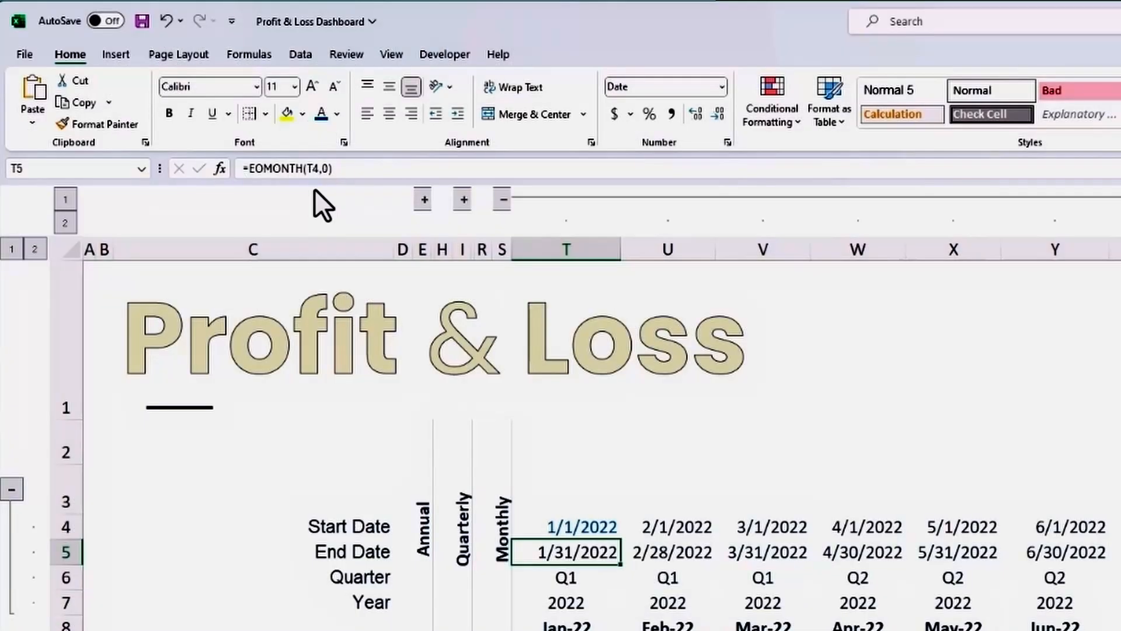
Examine the quarter, year and month-label formulas of the first monthly column, in cells T6 to T8.
click(572, 577)
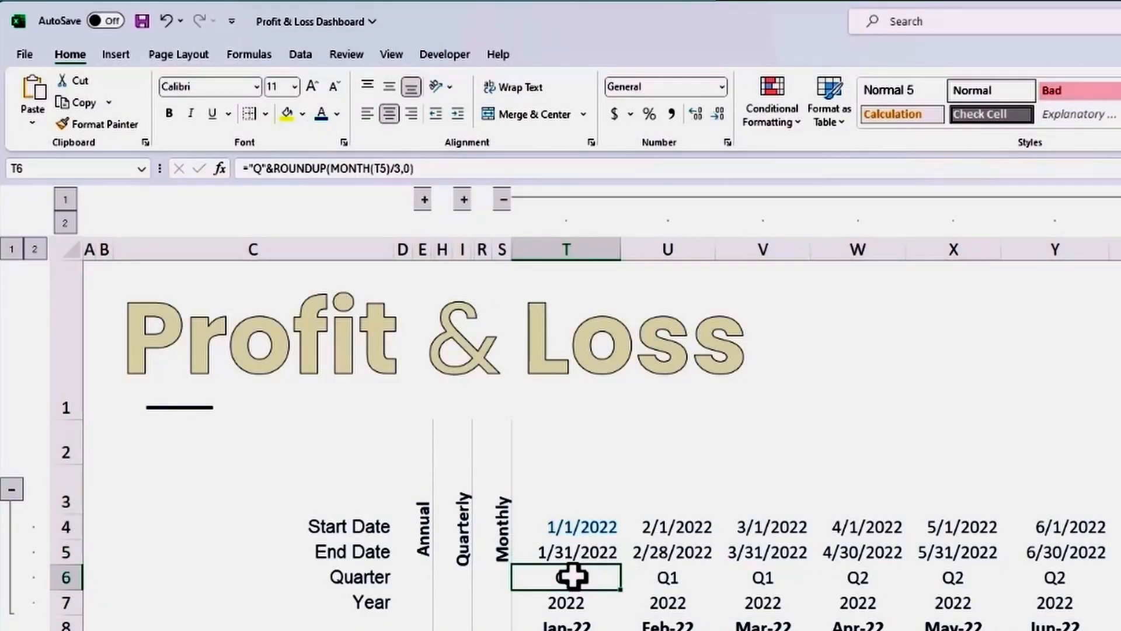
double_click(573, 577)
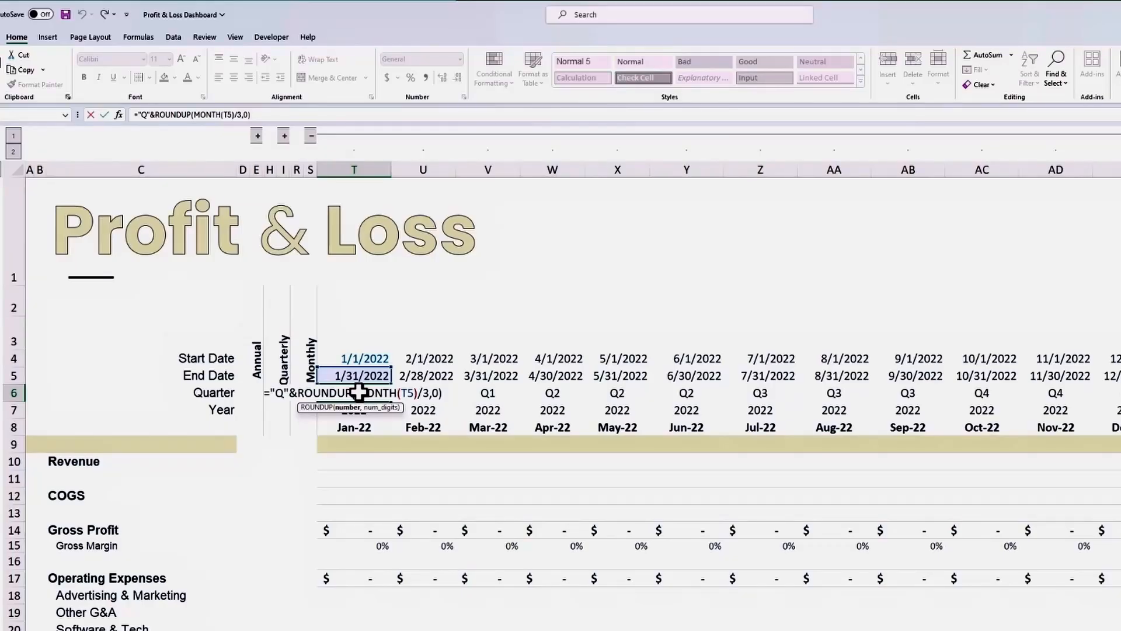
key(Escape)
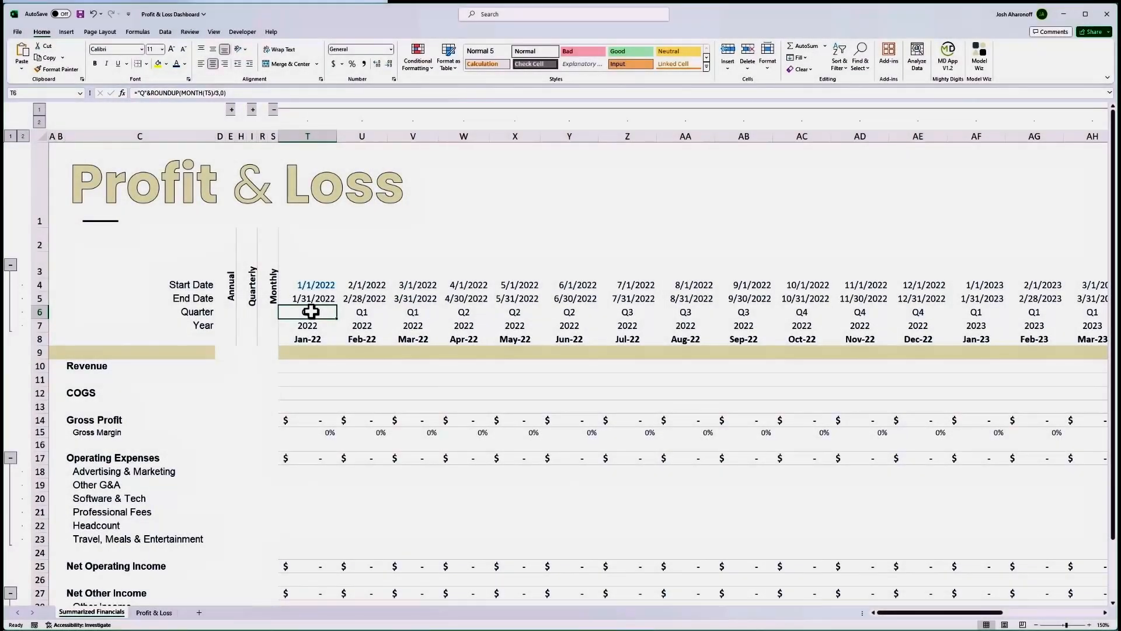
key(Down)
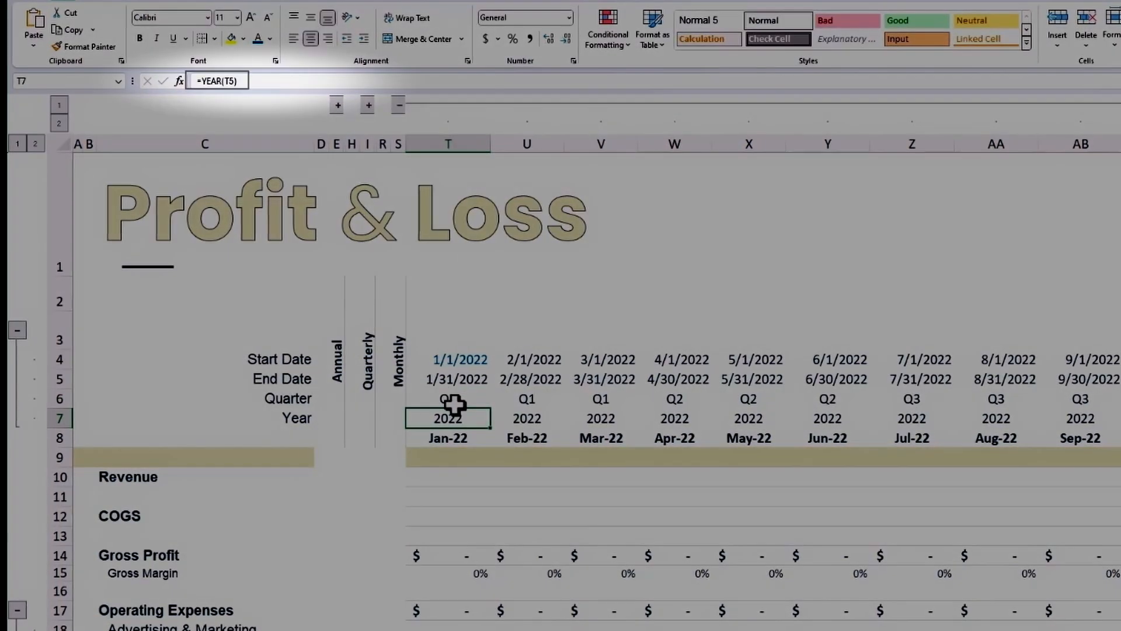
key(Down)
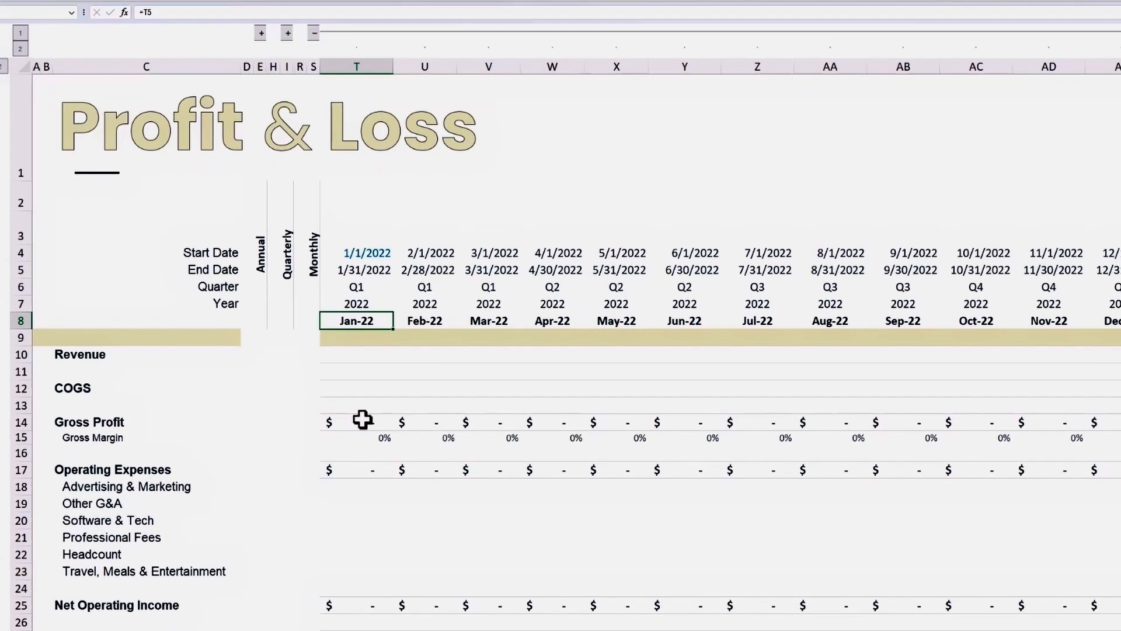
Copy the end date, quarter, year and label formulas in T5:T8 across to the February 2022 column.
key(Up)
key(shift+Down)
key(shift+Down)
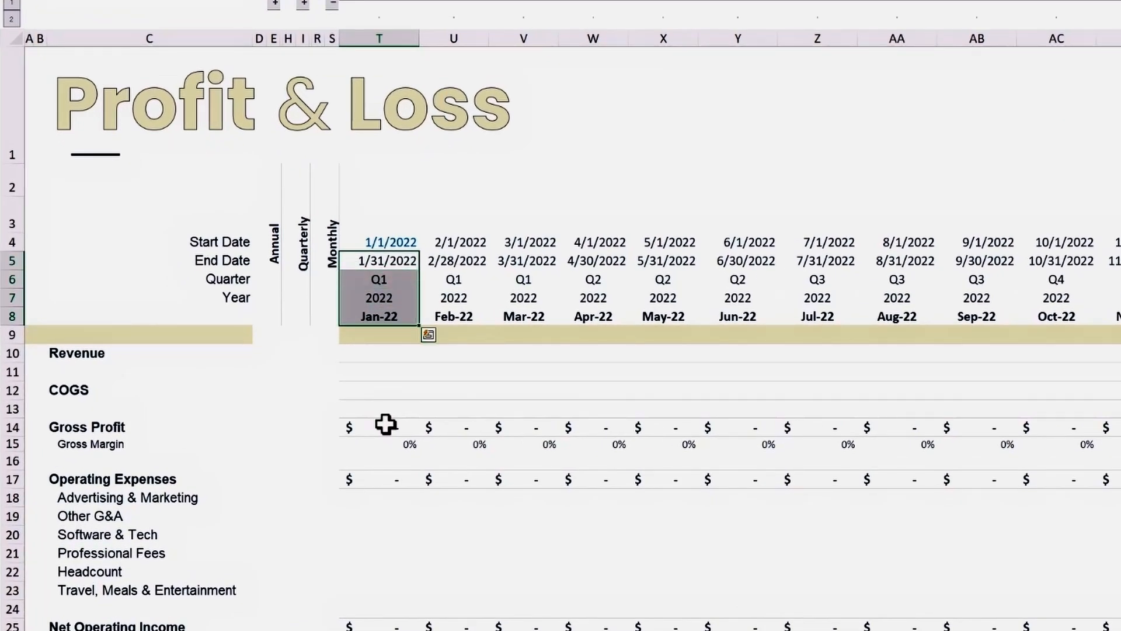
key(ctrl+c)
key(Right)
key(ctrl+v)
Examine the February start date formula in cell U4 and the end-date cell it refers to.
key(Up)
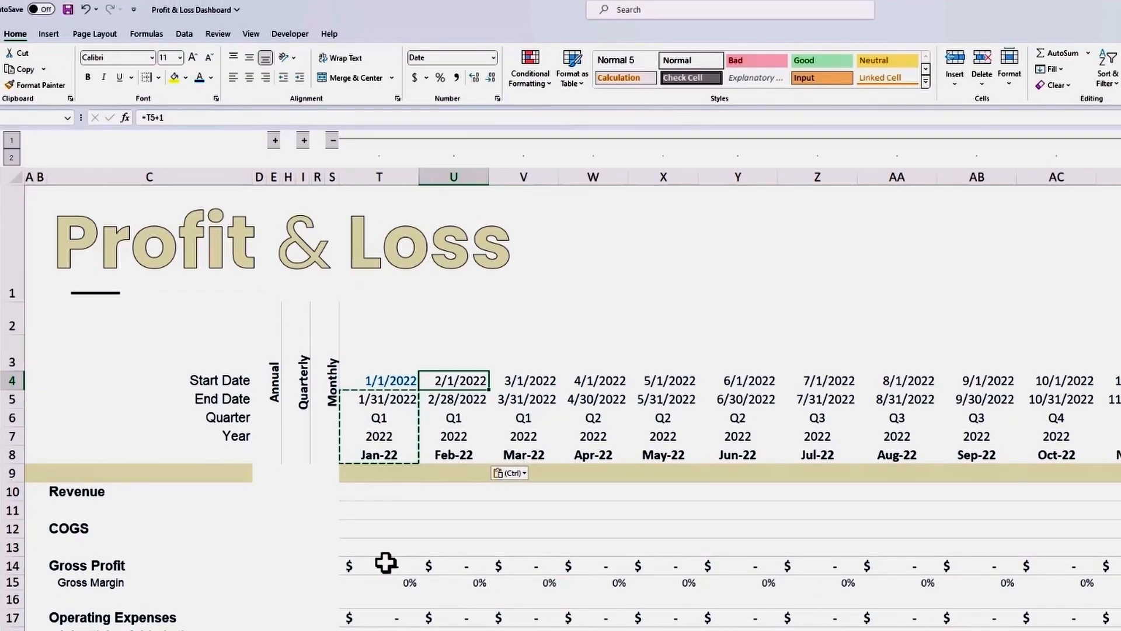
key(F2)
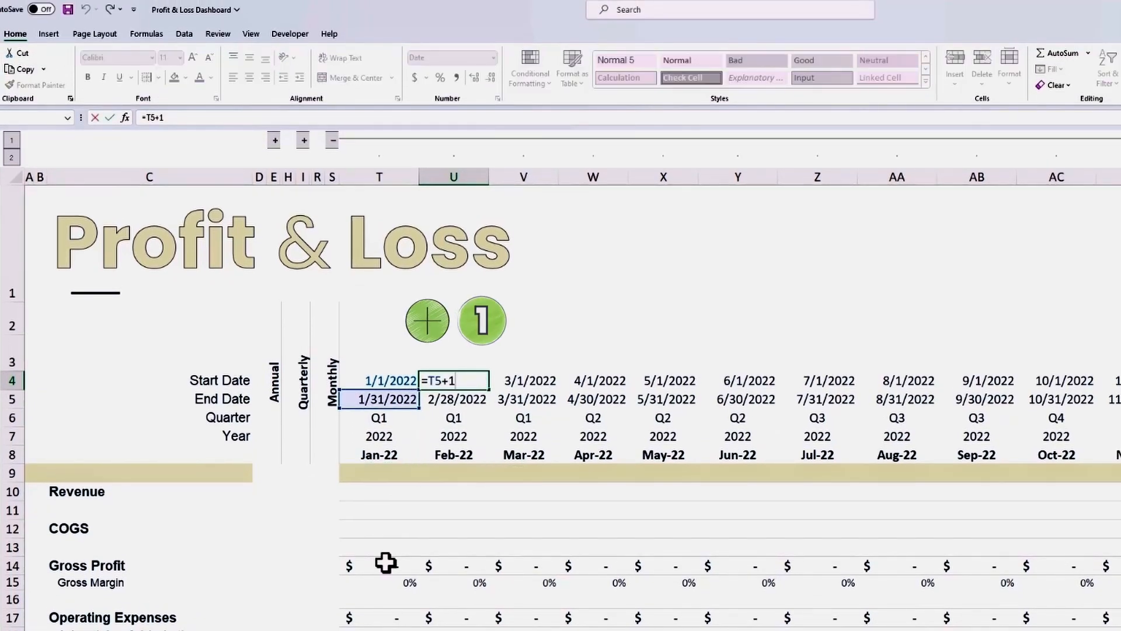
key(ctrl+Return)
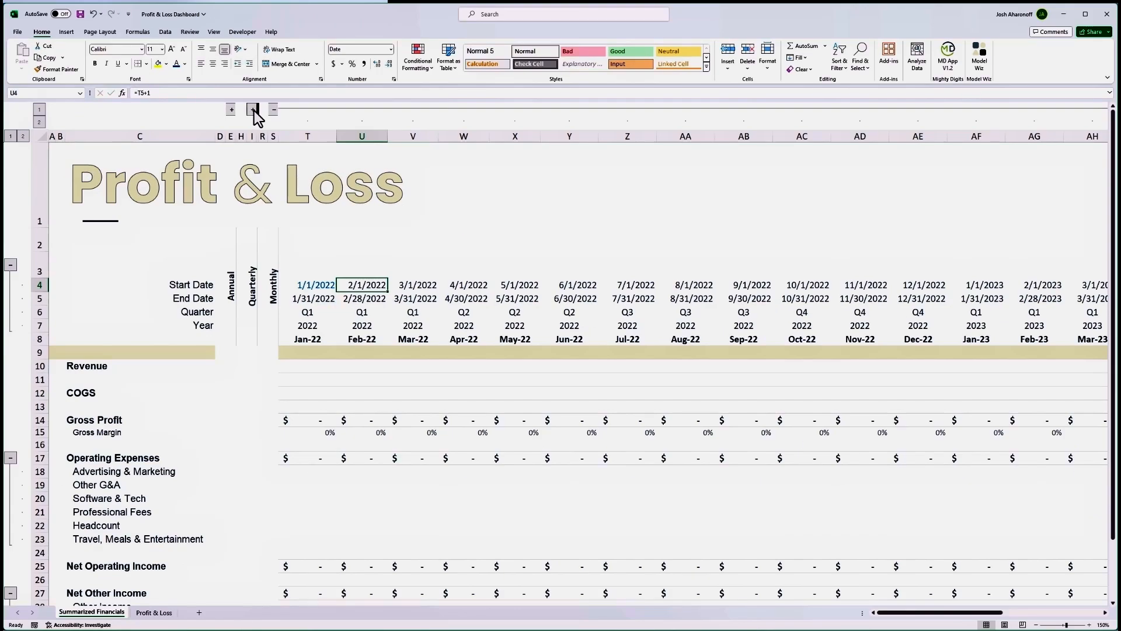
Expand the quarterly and annual column groups and examine the date, quarter, year and label formulas in their first columns.
click(253, 110)
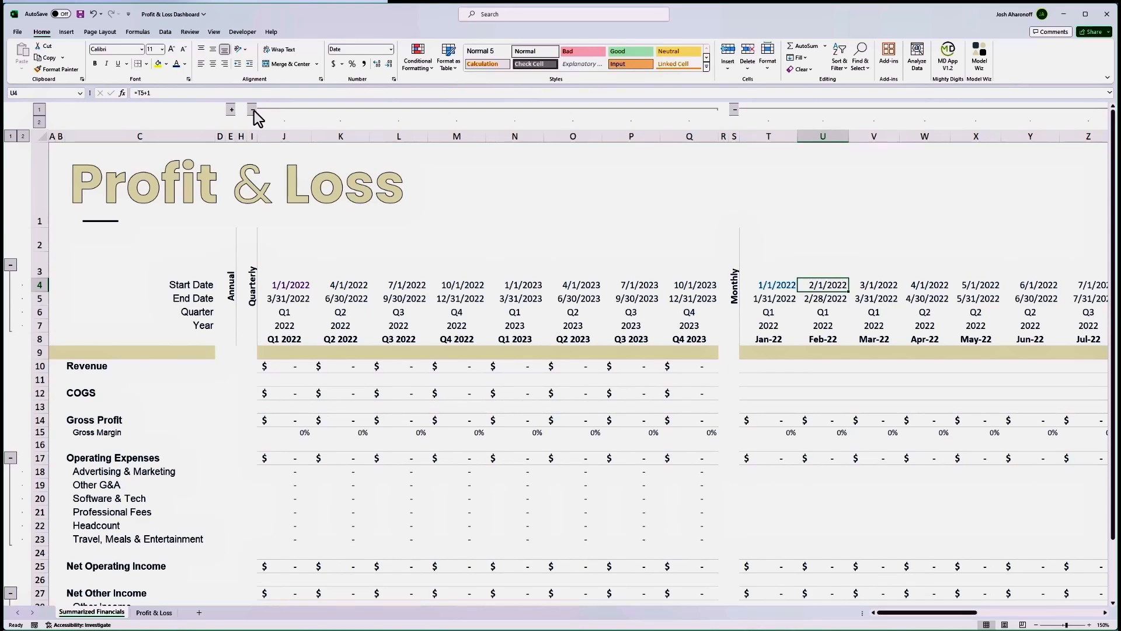
click(276, 293)
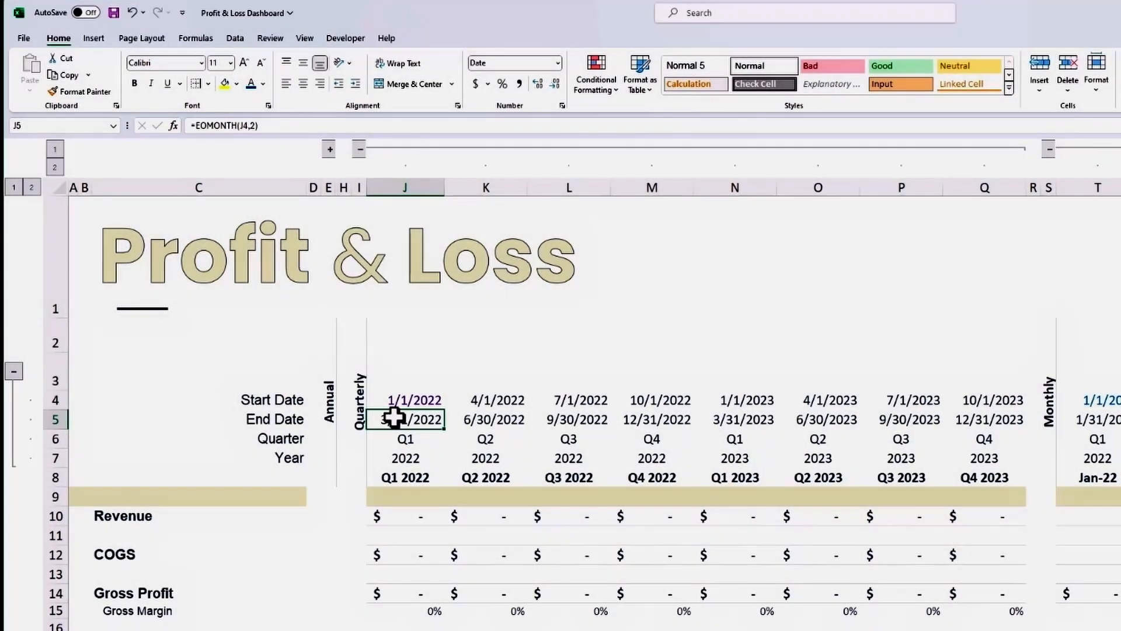
key(Down)
key(Down)
key(Down)
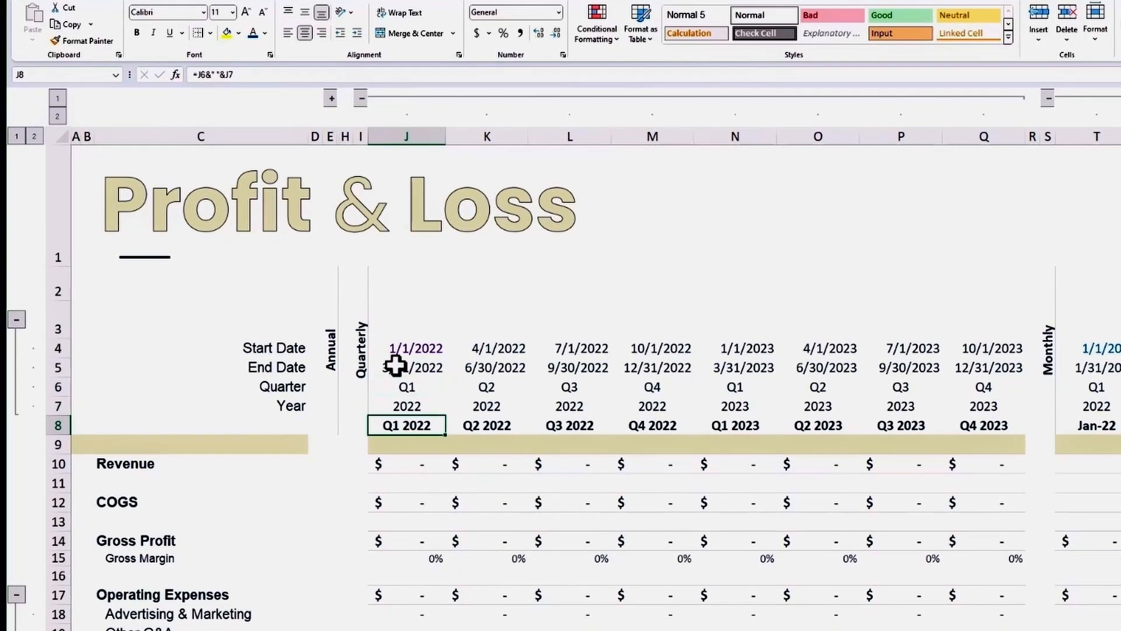
key(F2)
key(Escape)
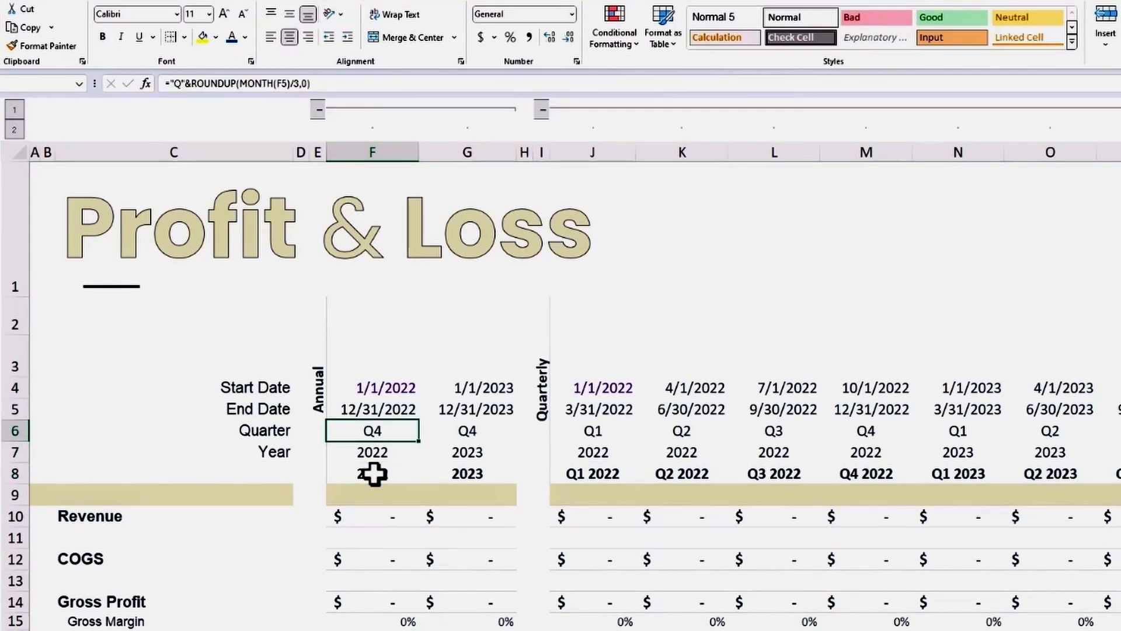
key(Down)
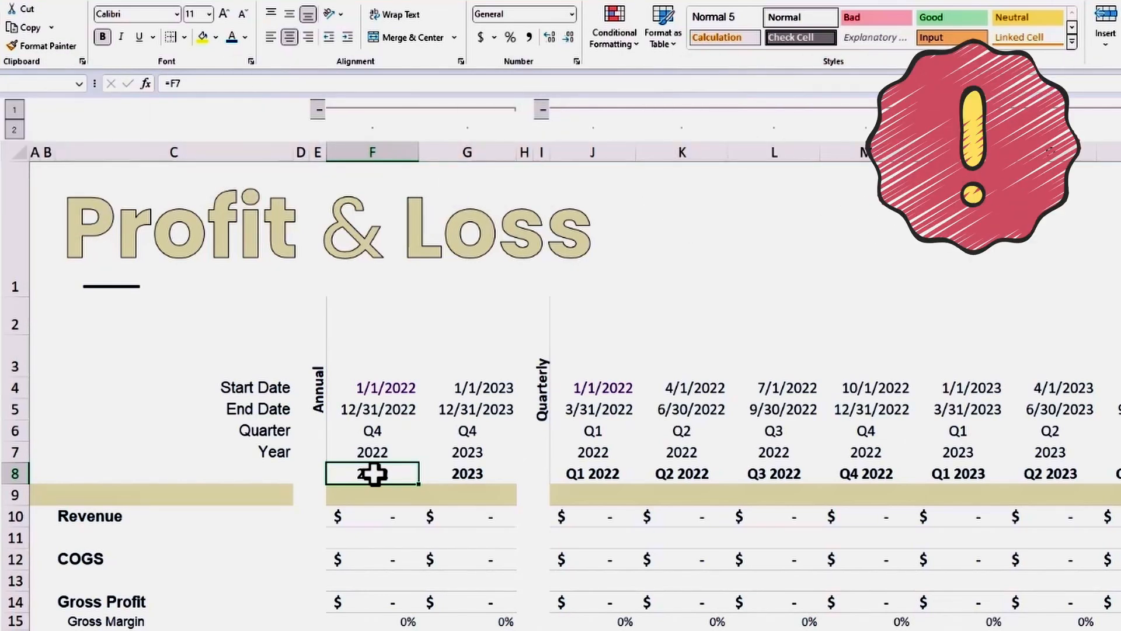
Copy the entire 2023 annual column G and insert it directly after itself to add a 2024 column.
key(Right)
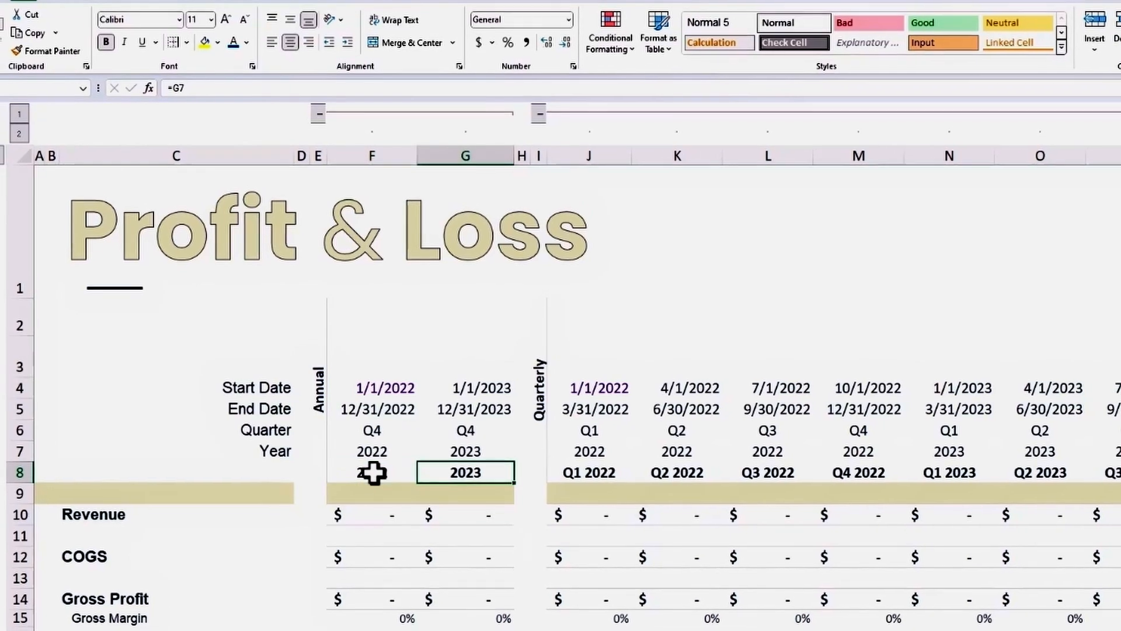
key(ctrl+space)
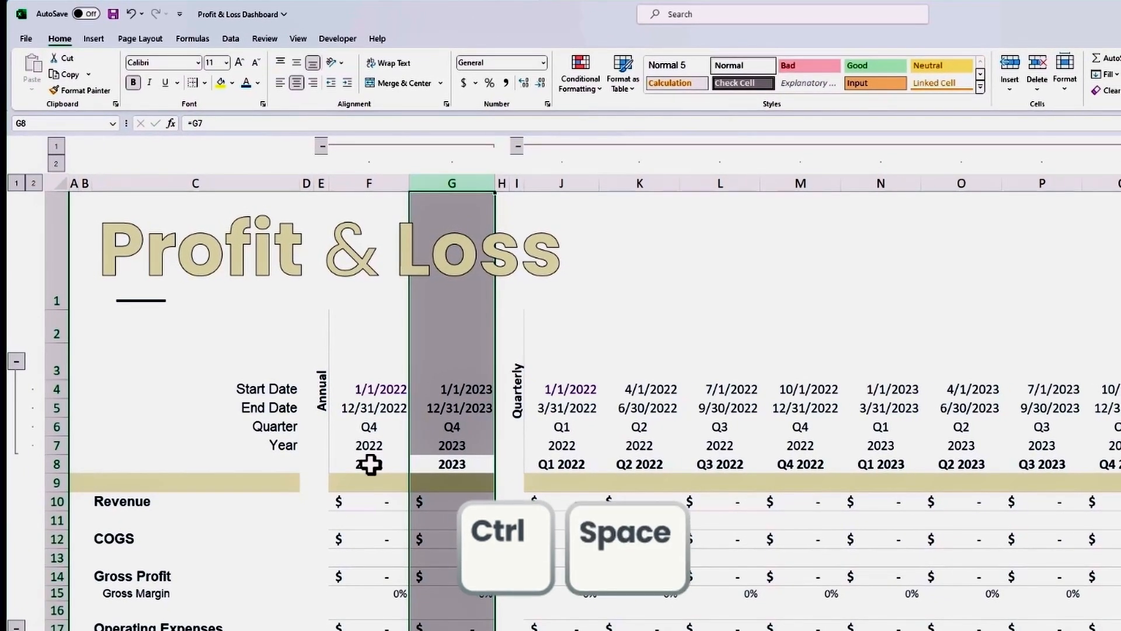
key(ctrl+c)
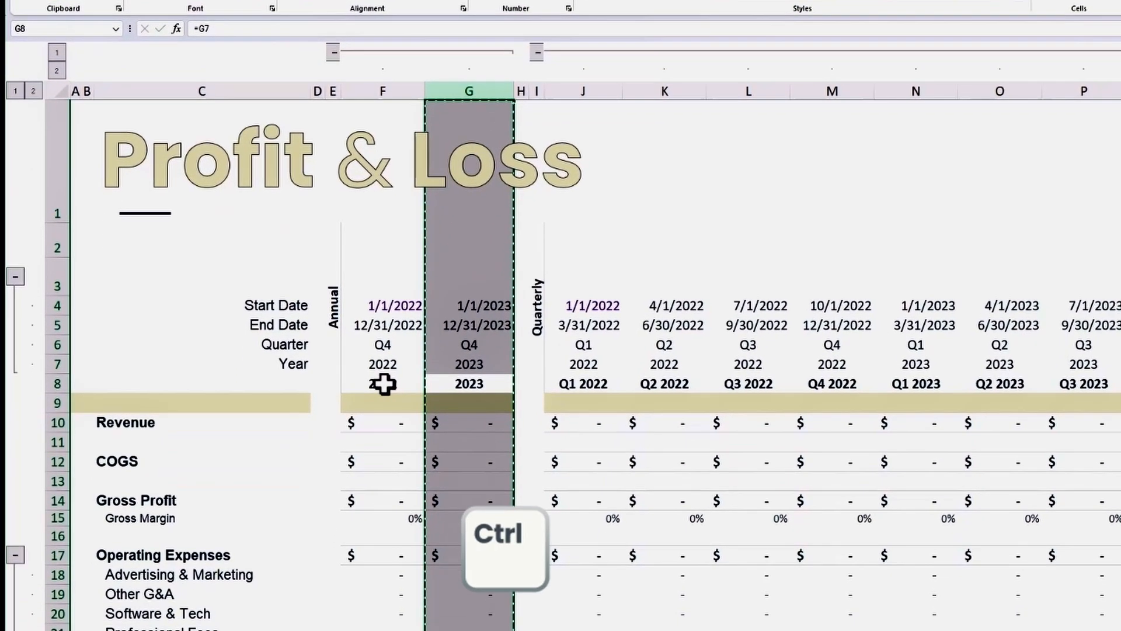
key(Right)
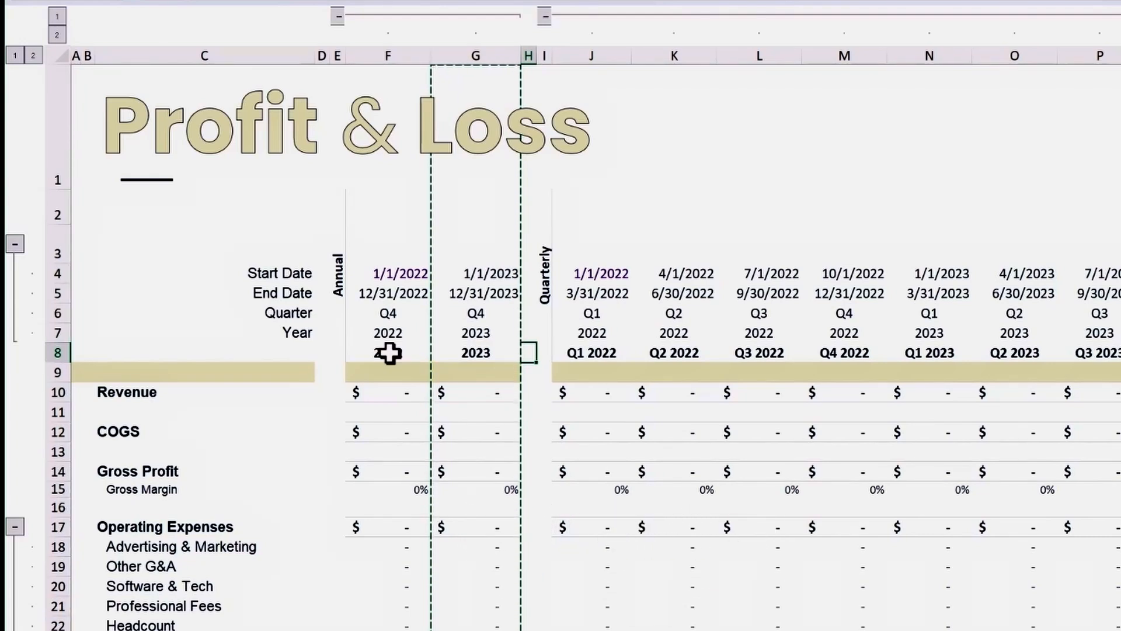
key(ctrl+space)
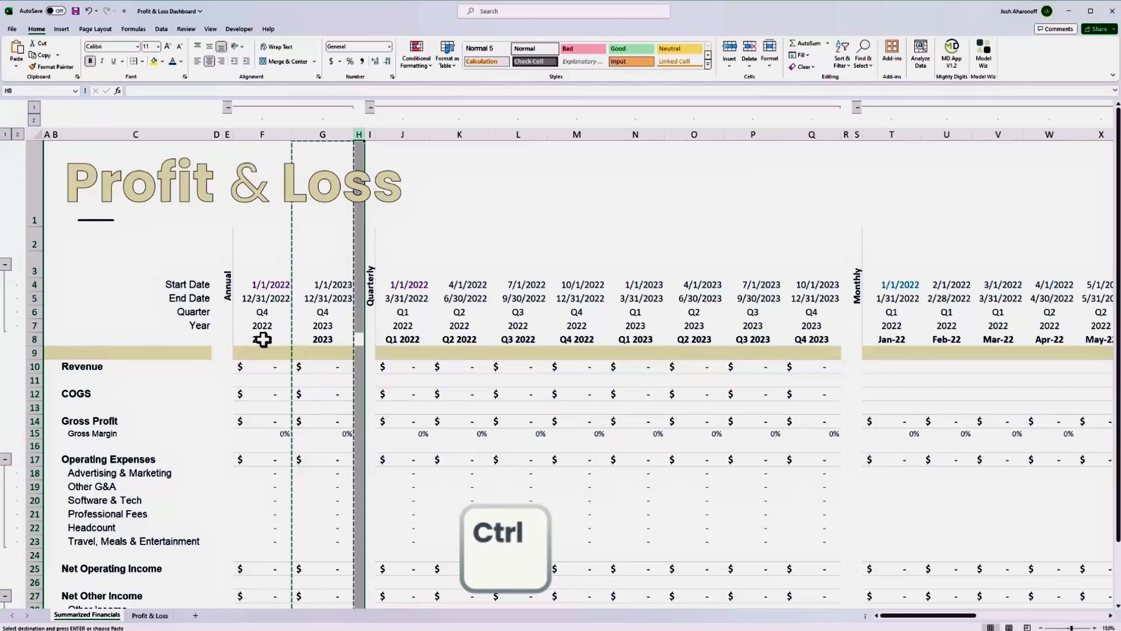
key(ctrl+plus)
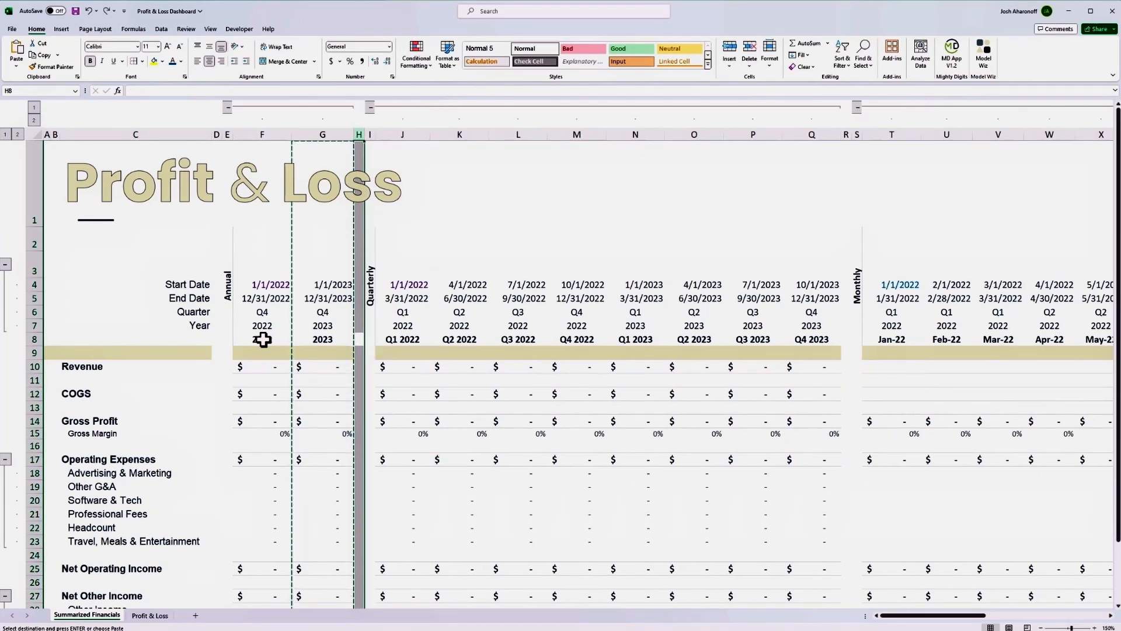
Copy the four quarterly columns Q1 2023 to Q4 2023 and insert them before blank column S to add the 2024 quarters.
key(Right)
key(Right)
key(Right)
key(ctrl+Right)
key(ctrl+space)
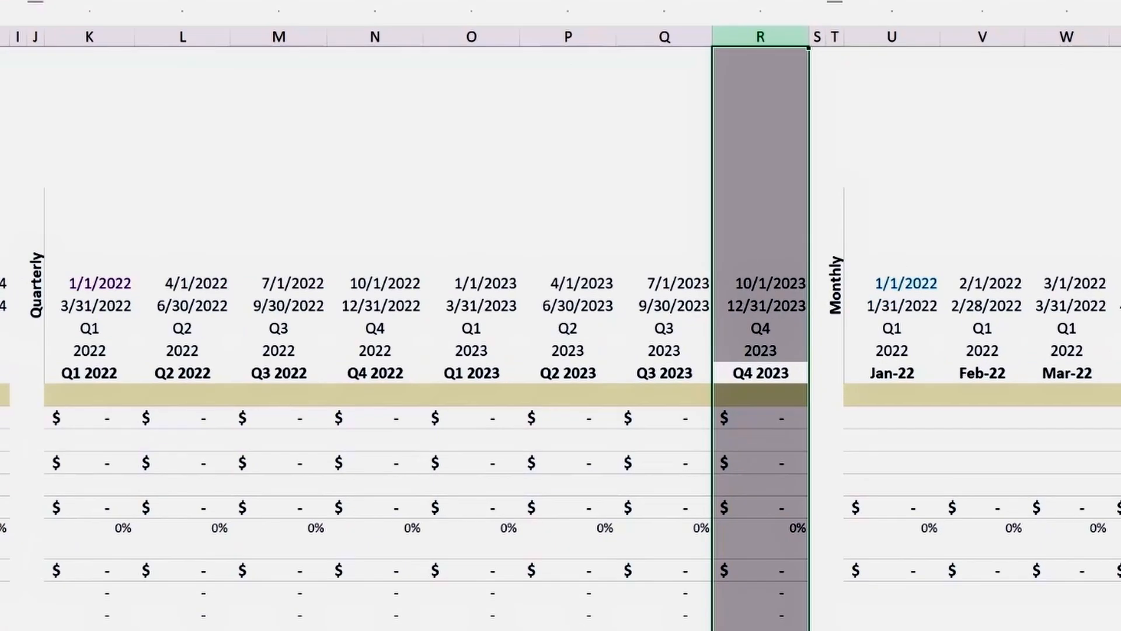
key(shift+Left)
key(shift+Left)
key(shift+Left)
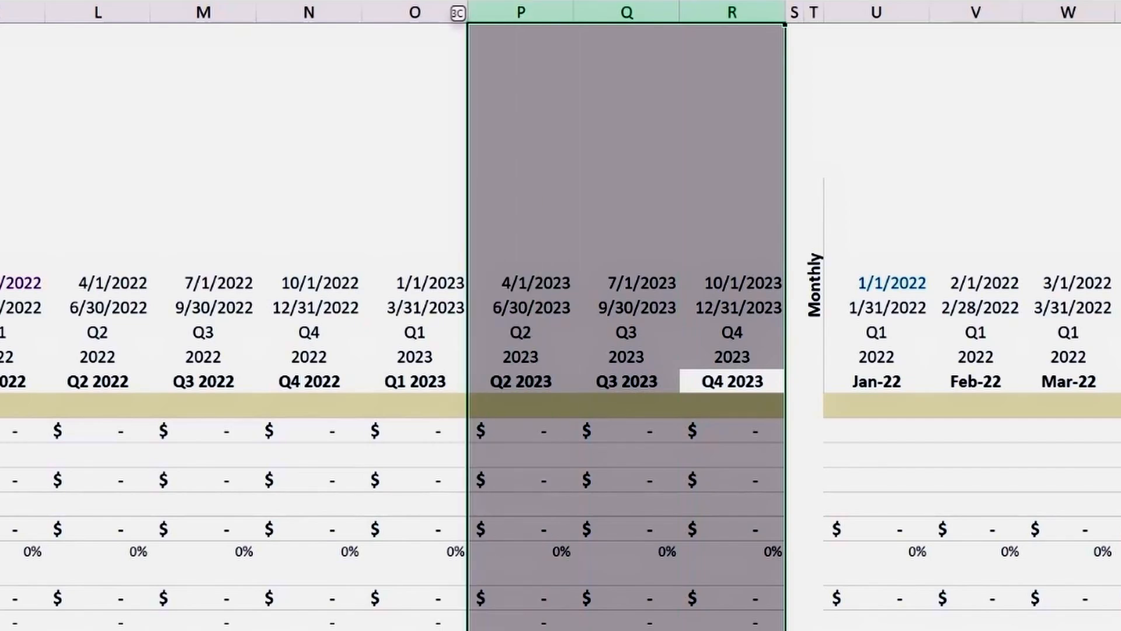
key(ctrl+space)
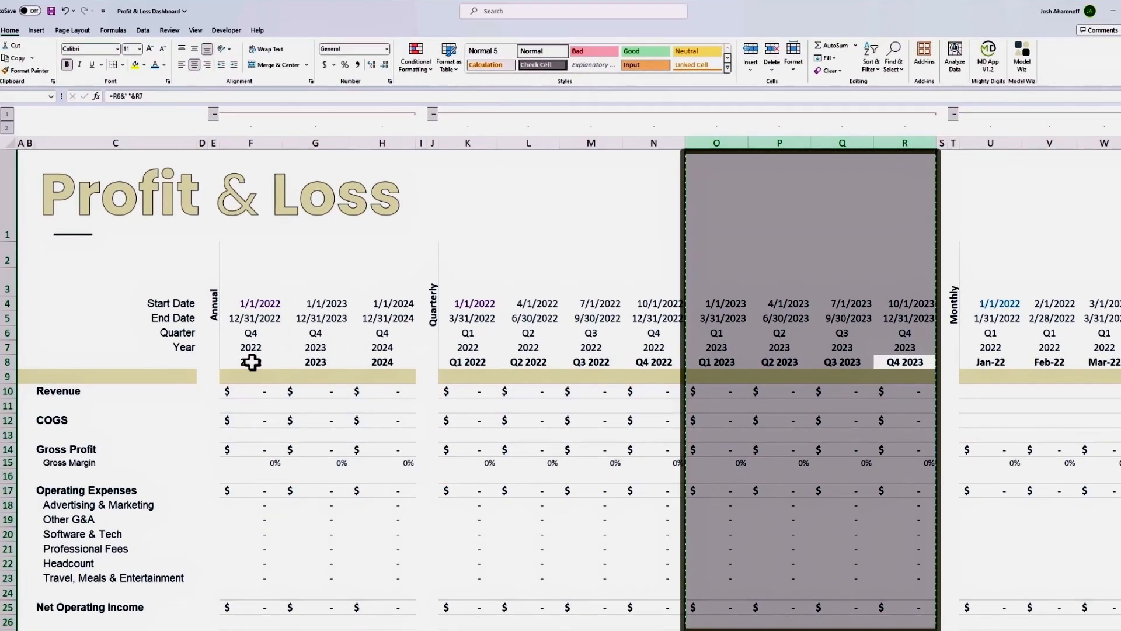
key(Right)
key(ctrl+space)
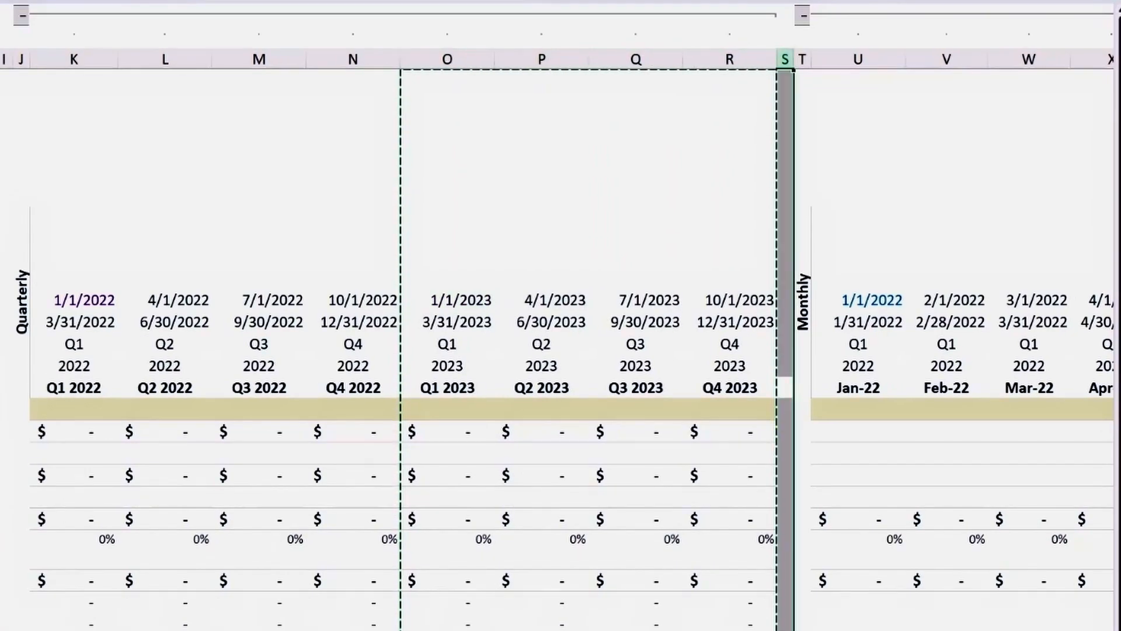
key(ctrl+space)
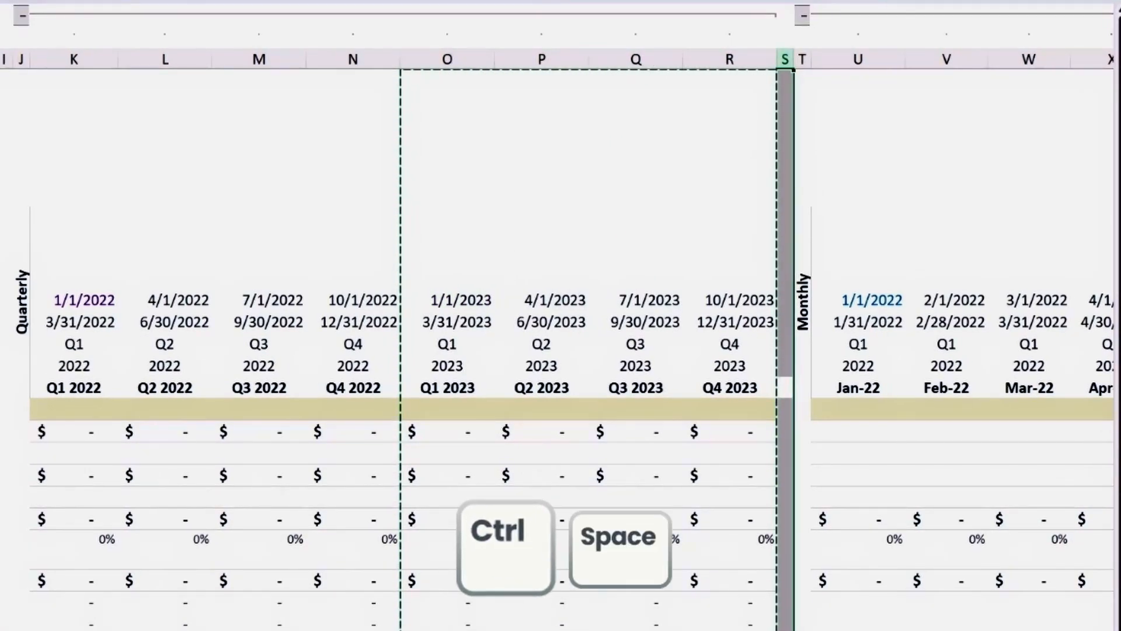
key(ctrl+plus)
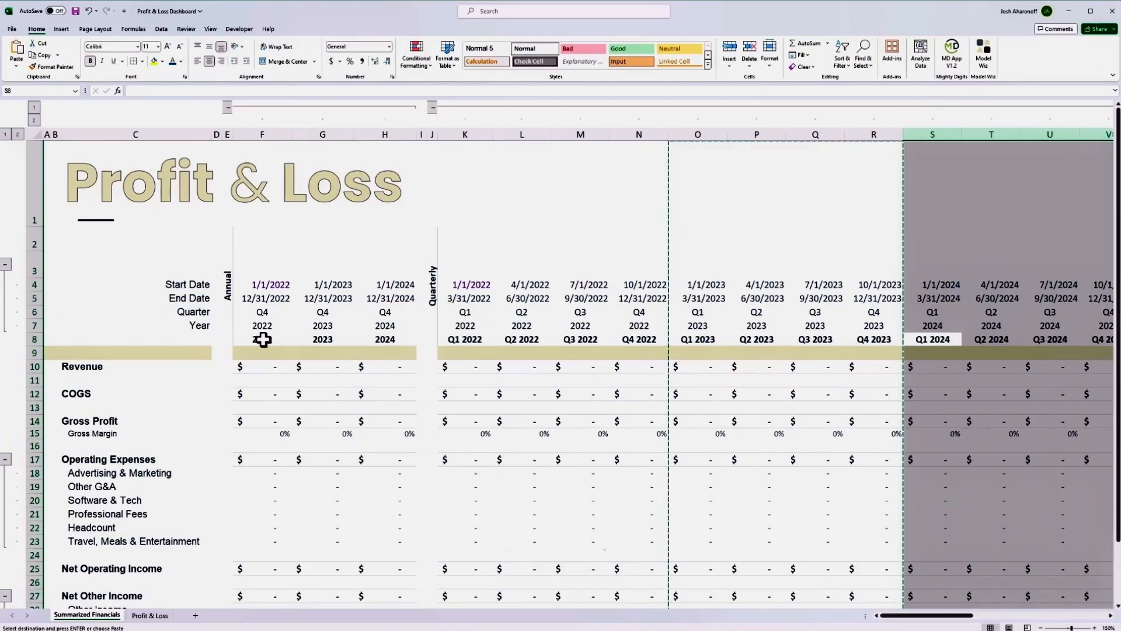
Copy the twelve monthly columns Jan-23 to Dec-23 and insert them from column AW onward to add the 2024 months.
key(ctrl+Right)
key(Right)
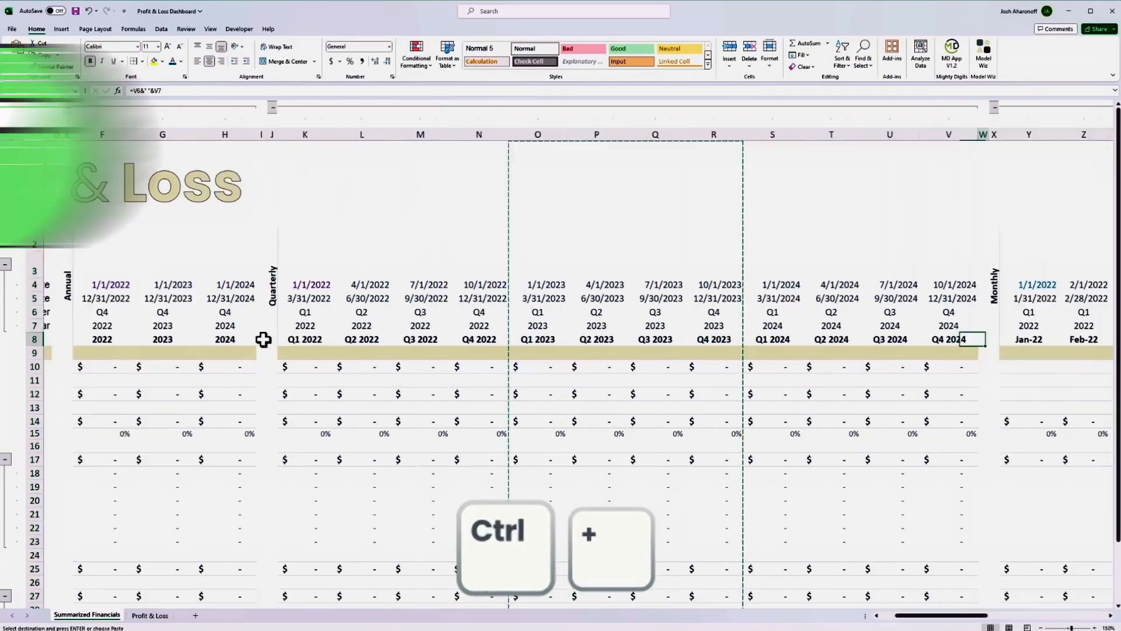
key(Right)
key(Left)
key(Left)
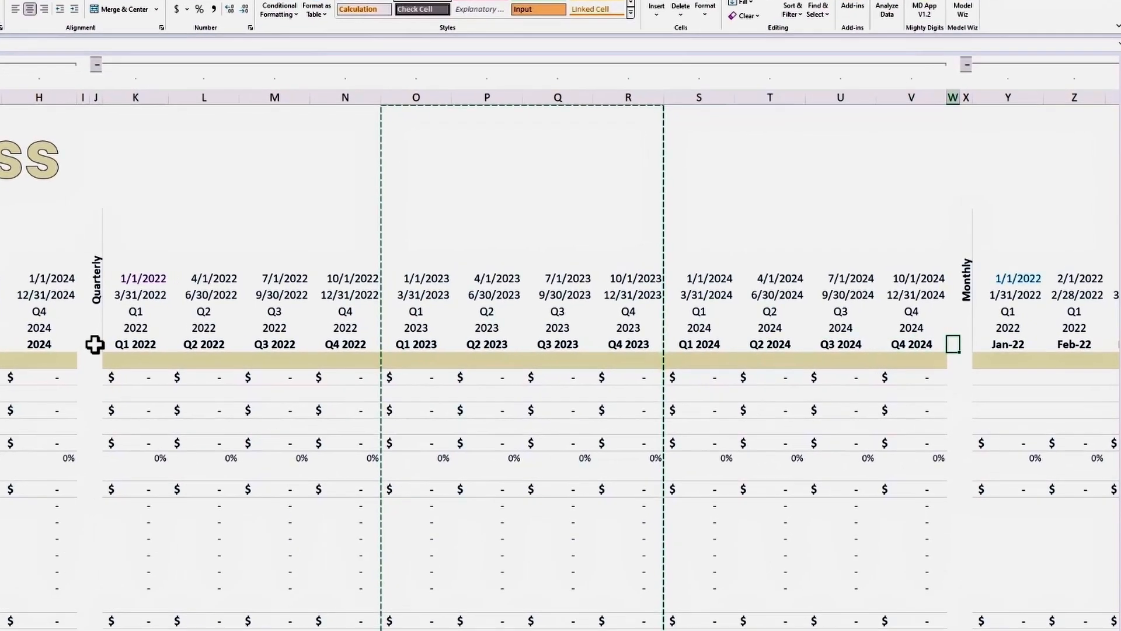
key(ctrl+Right)
key(ctrl+Right)
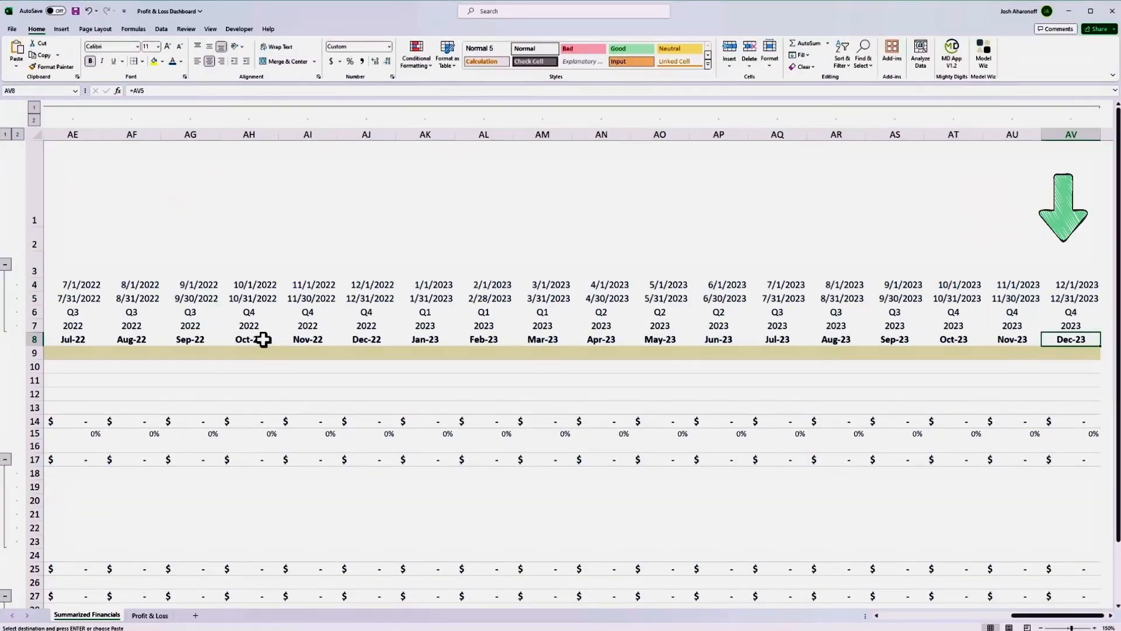
key(ctrl+space)
key(shift+Left)
key(shift+Left)
key(shift+Left)
key(shift+Left)
key(shift+Left)
key(shift+Left)
key(shift+Left)
key(shift+Left)
key(shift+Left)
key(shift+Left)
key(shift+Left)
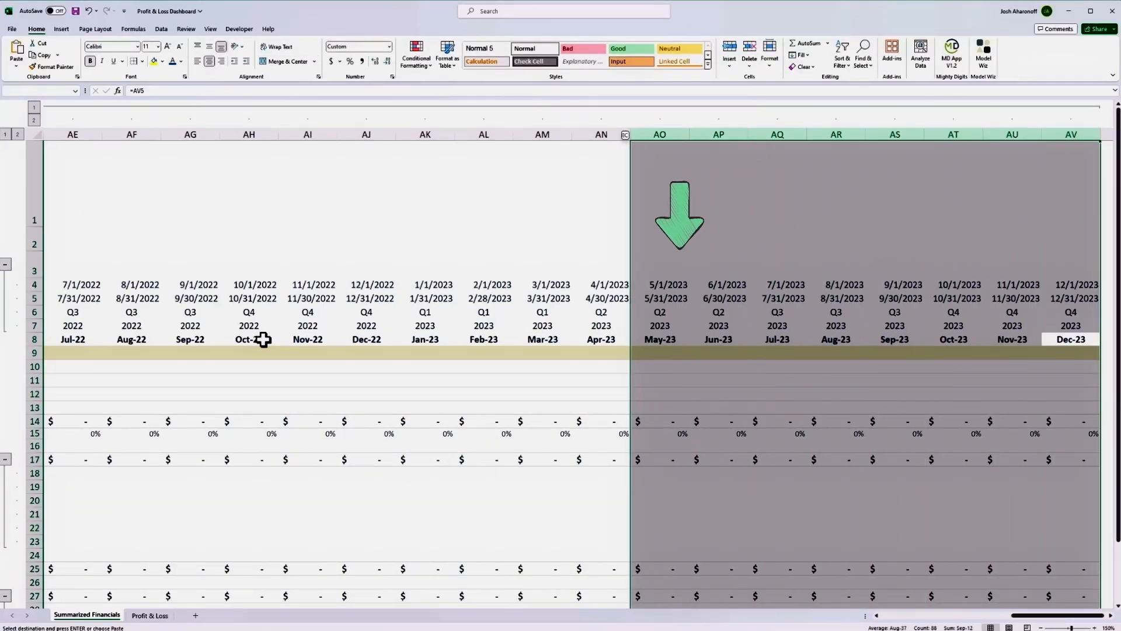
key(Right)
key(ctrl+space)
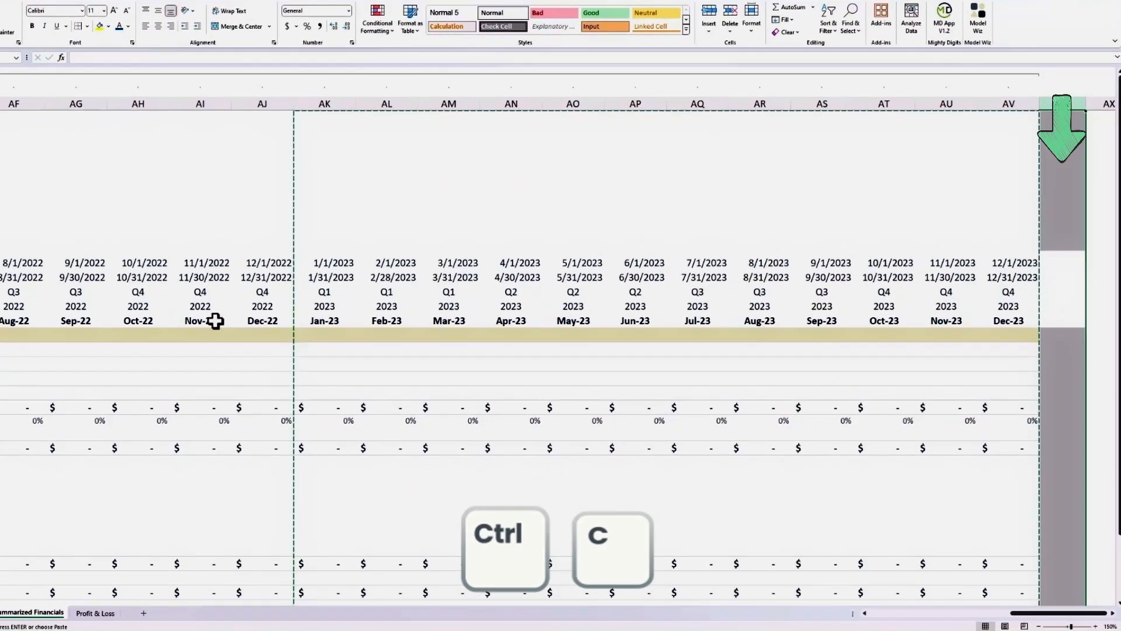
key(ctrl+plus)
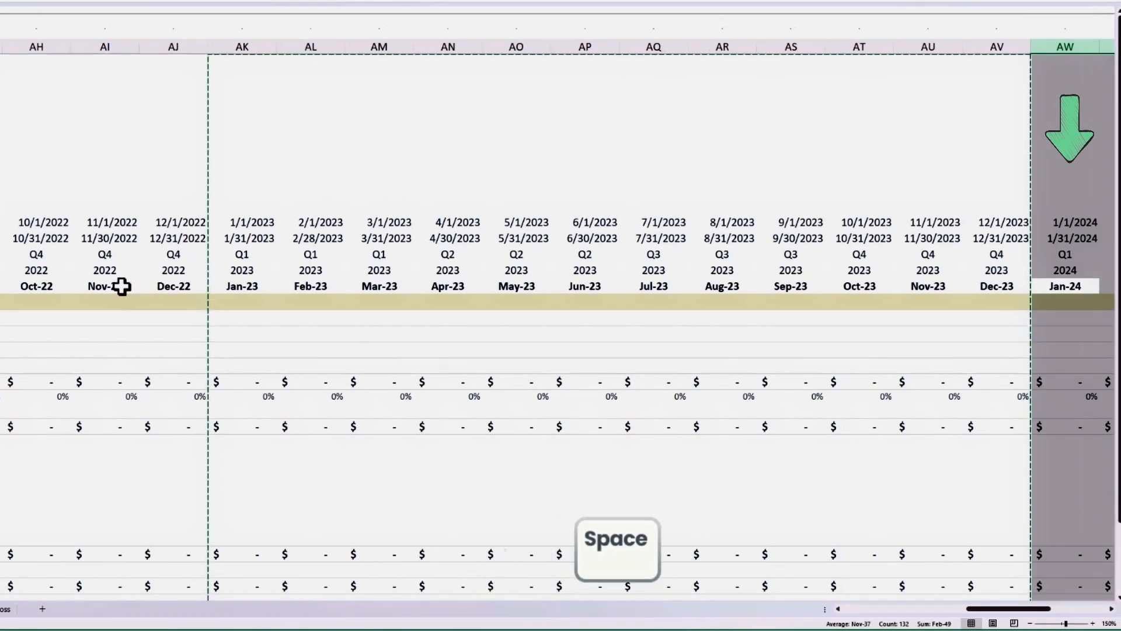
key(Right)
key(ctrl+Right)
On the Profit & Loss sheet, insert a blank column D before the Jan-22 column.
key(ctrl+Home)
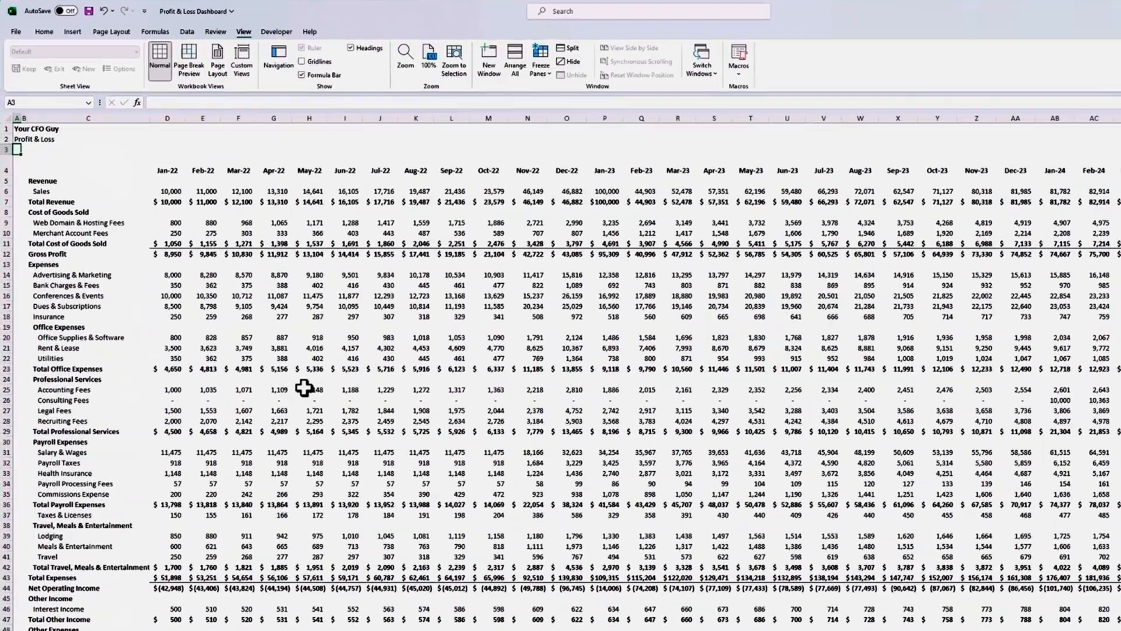
key(Right)
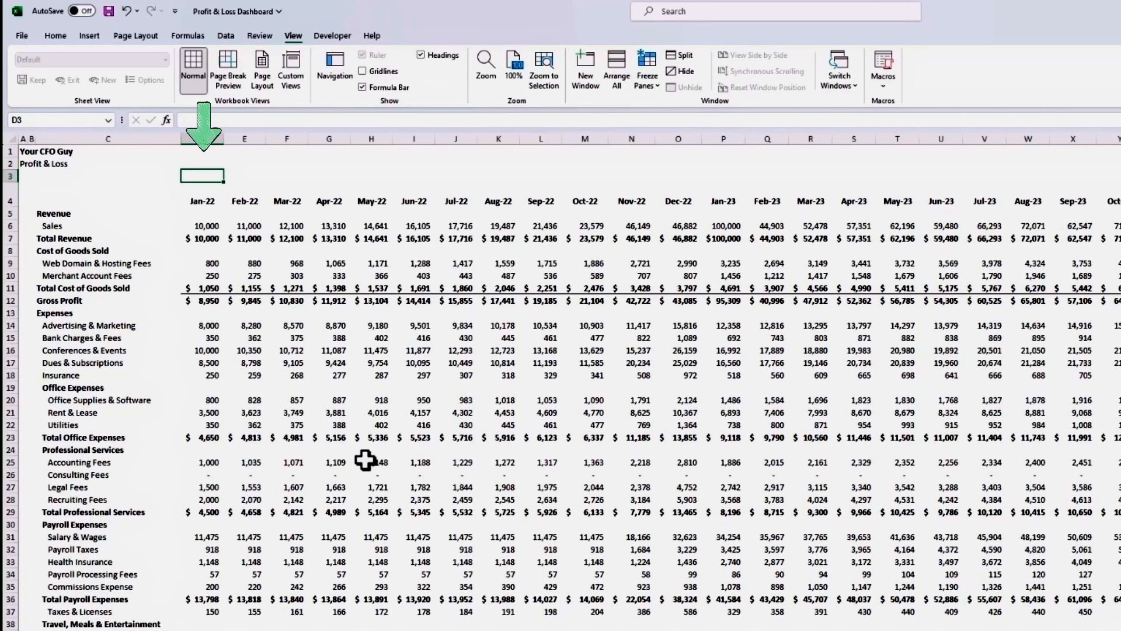
key(ctrl+space)
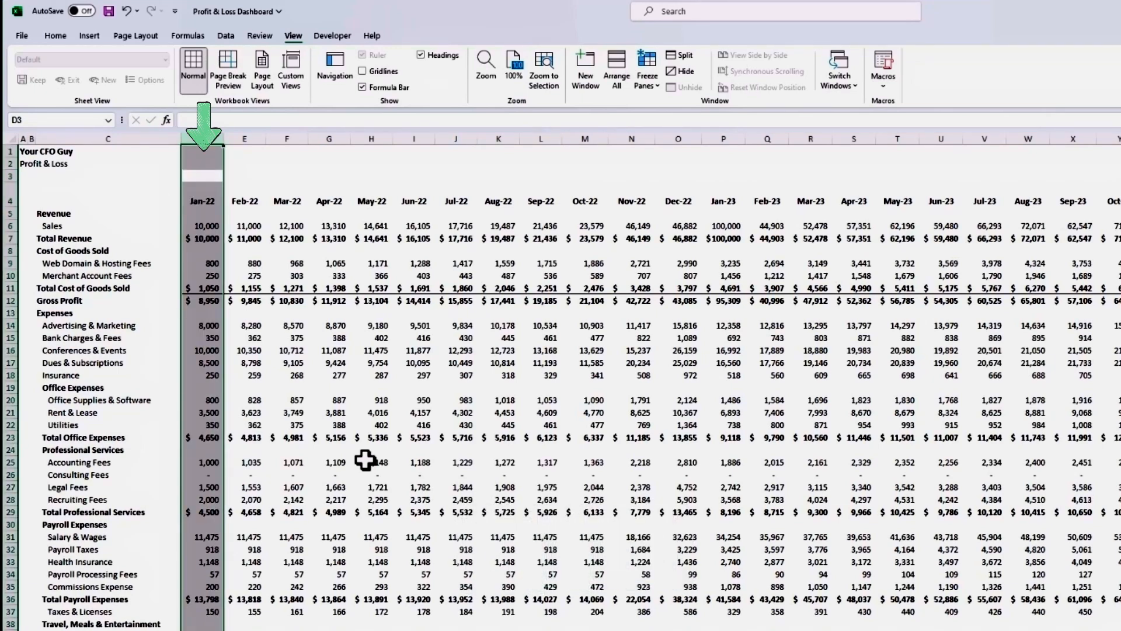
key(ctrl+plus)
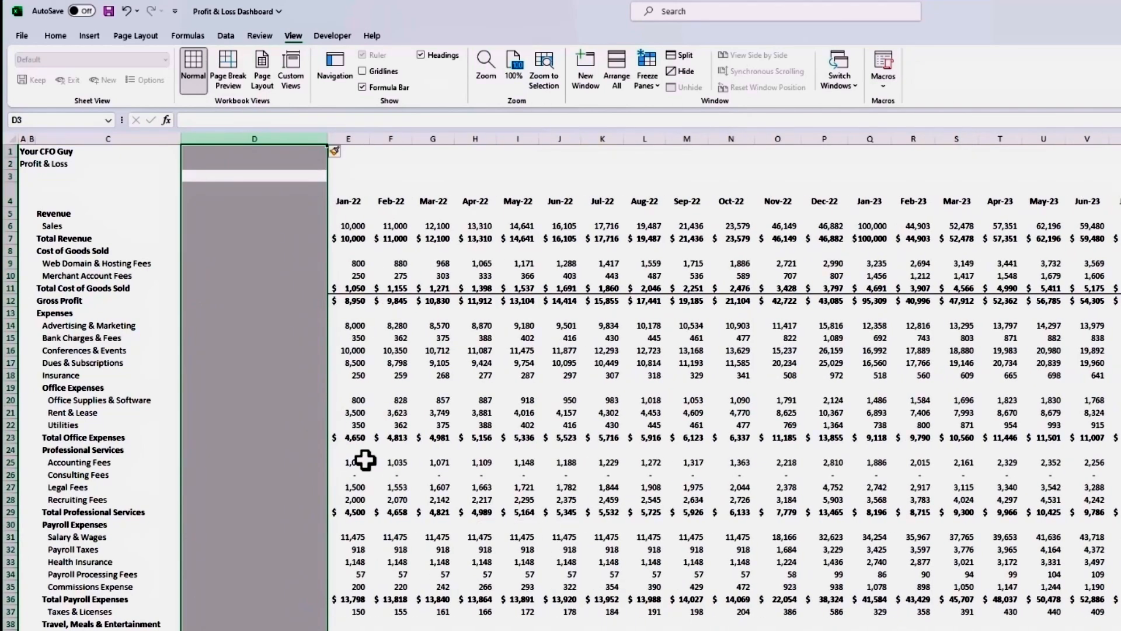
Enter the heading "Mapping" in cell D4 of the new column.
key(Down)
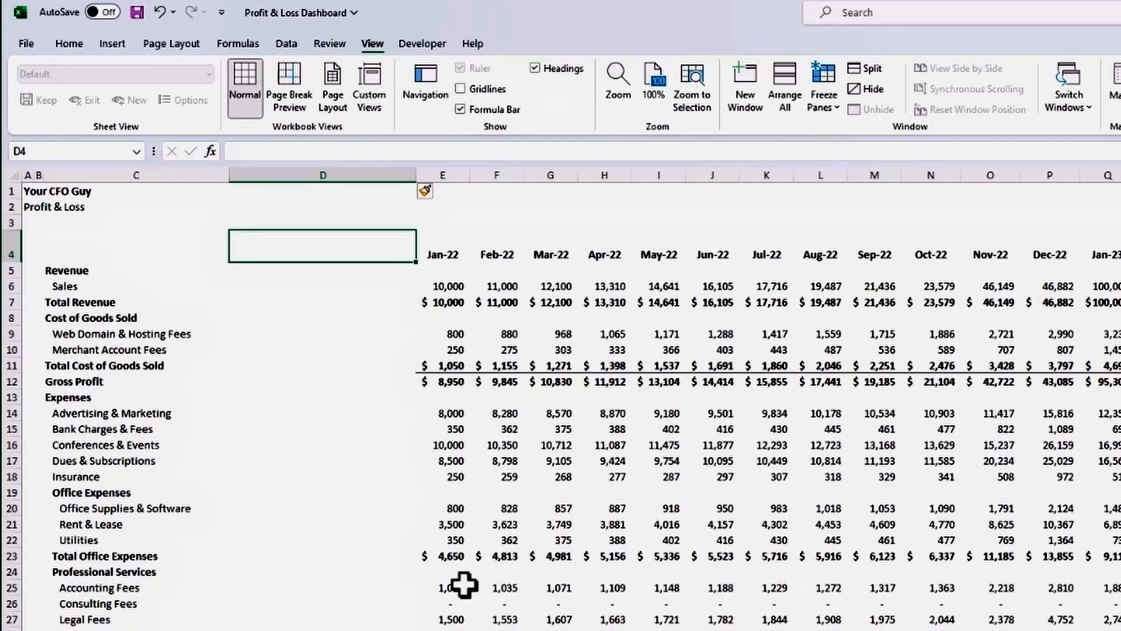
text(Mapping)
key(Return)
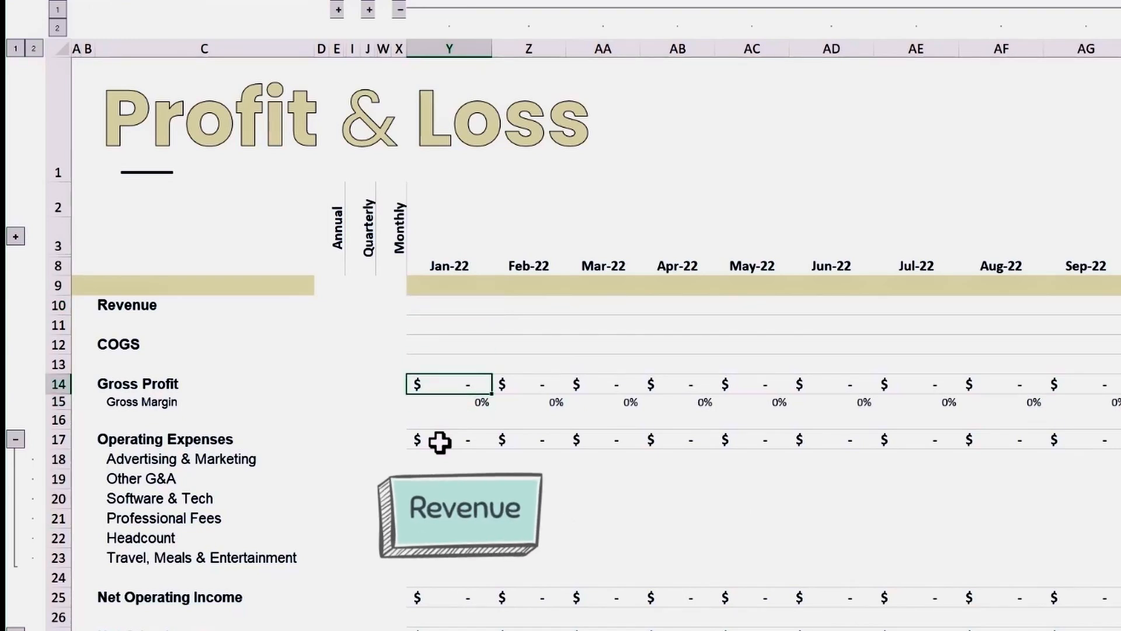
On the Summarized Financials sheet, examine the Jan-22 Gross Profit formula in cell Y14.
key(F2)
key(Return)
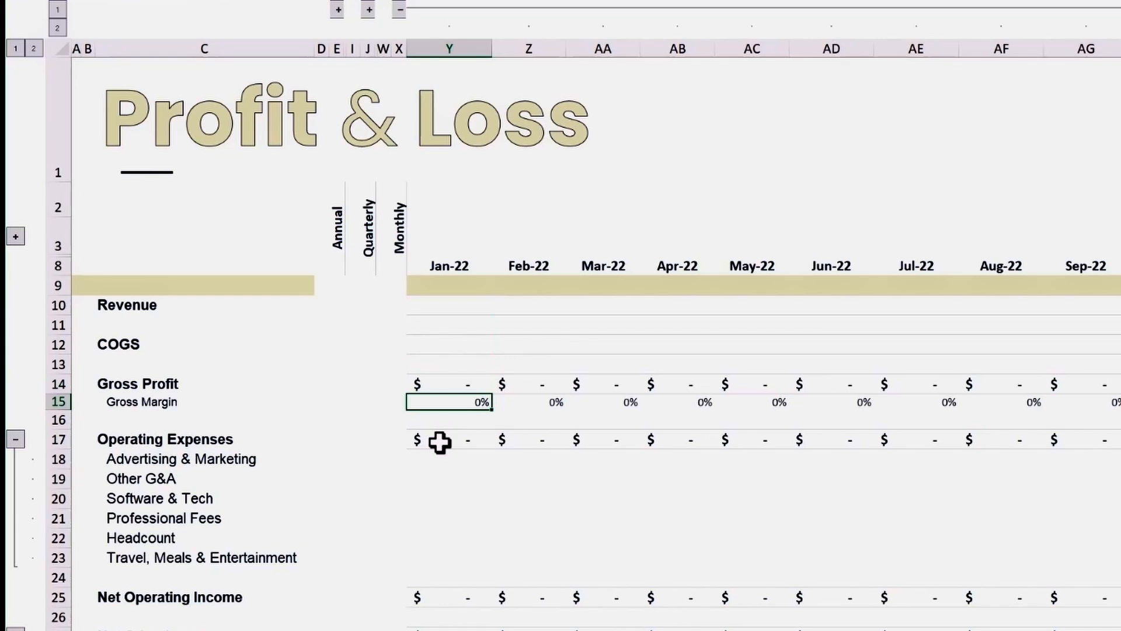
Examine the Jan-22 formulas for Gross Margin, Operating Expenses and Net Operating Income in column Y.
key(F2)
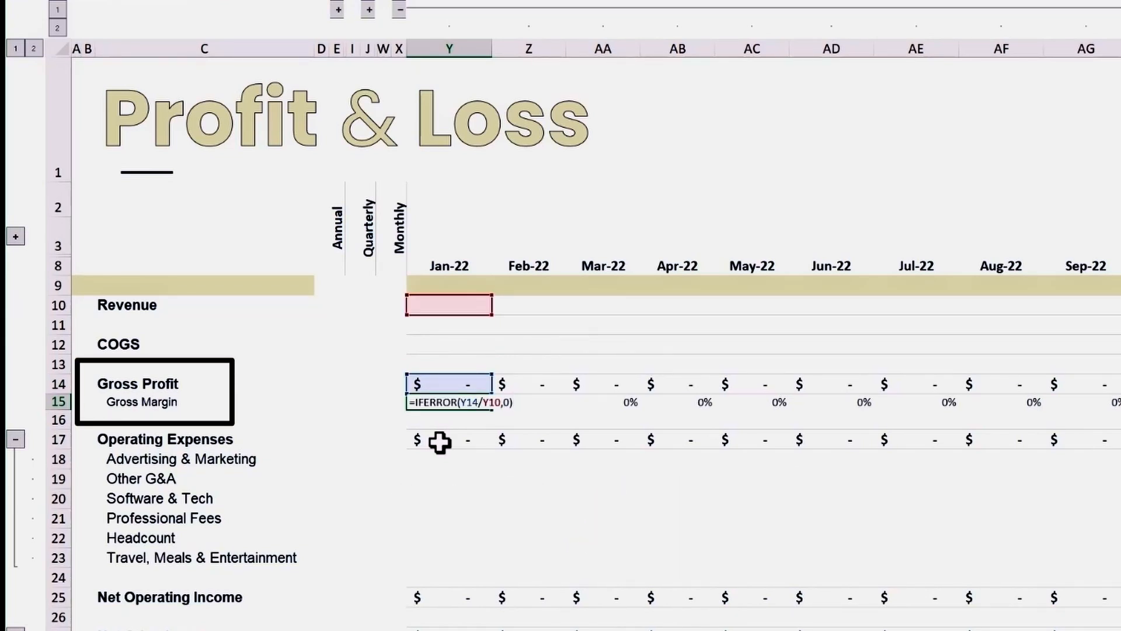
click(439, 442)
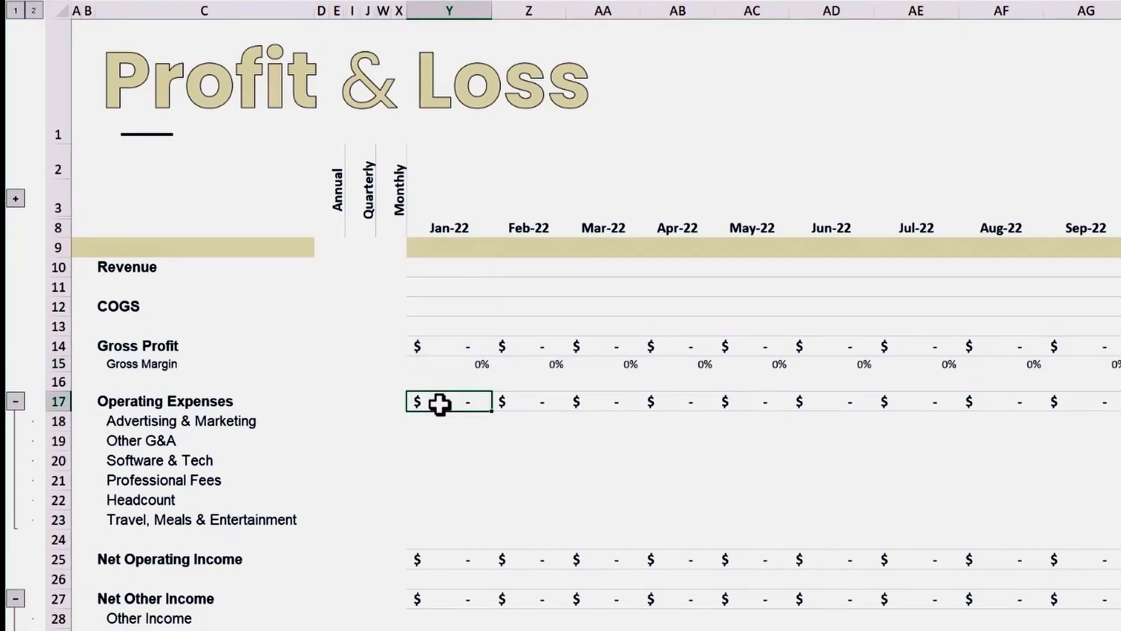
key(F2)
key(Escape)
key(ctrl+Down)
key(F2)
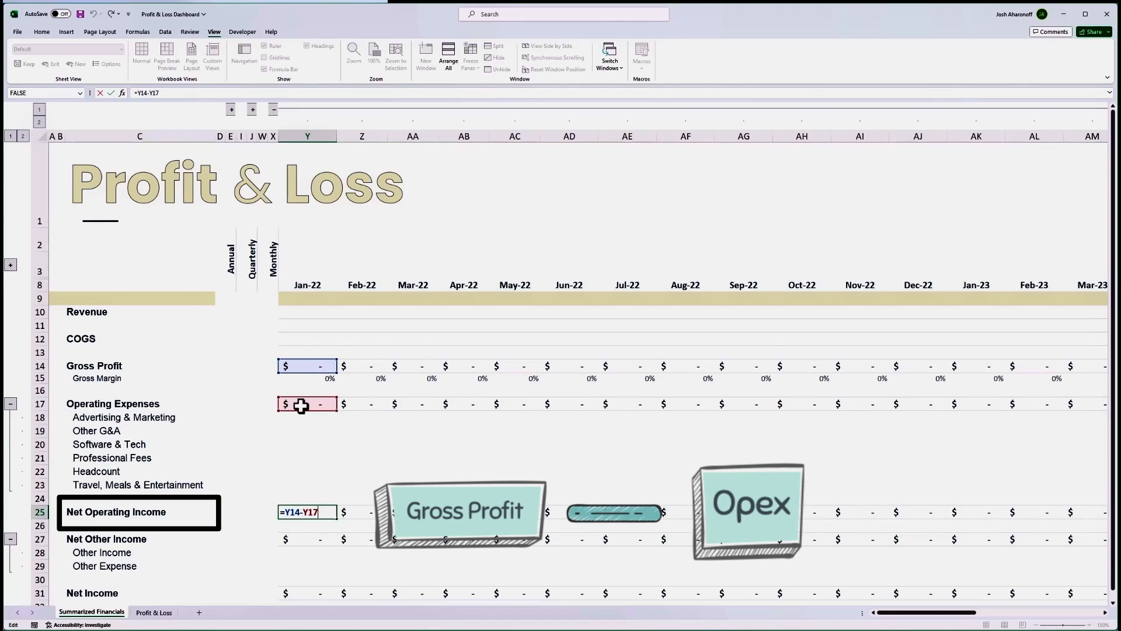
key(Escape)
Examine the Jan-22 formulas for Net Other Income in Y27 and Net Income in Y31.
key(ctrl+Down)
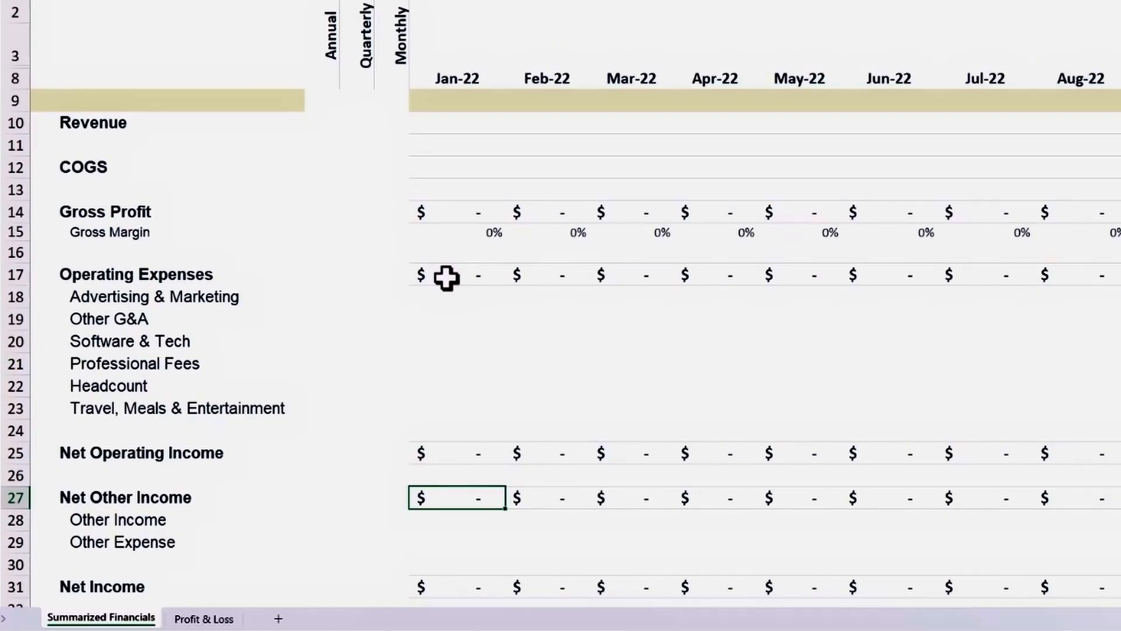
key(F2)
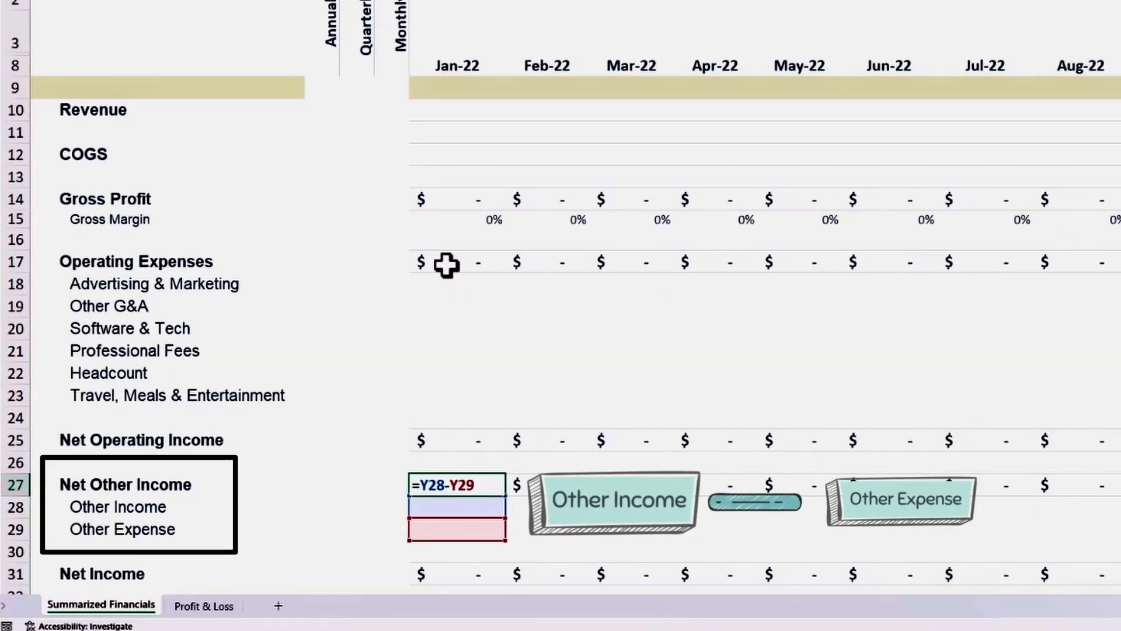
key(Escape)
key(ctrl+Down)
key(F2)
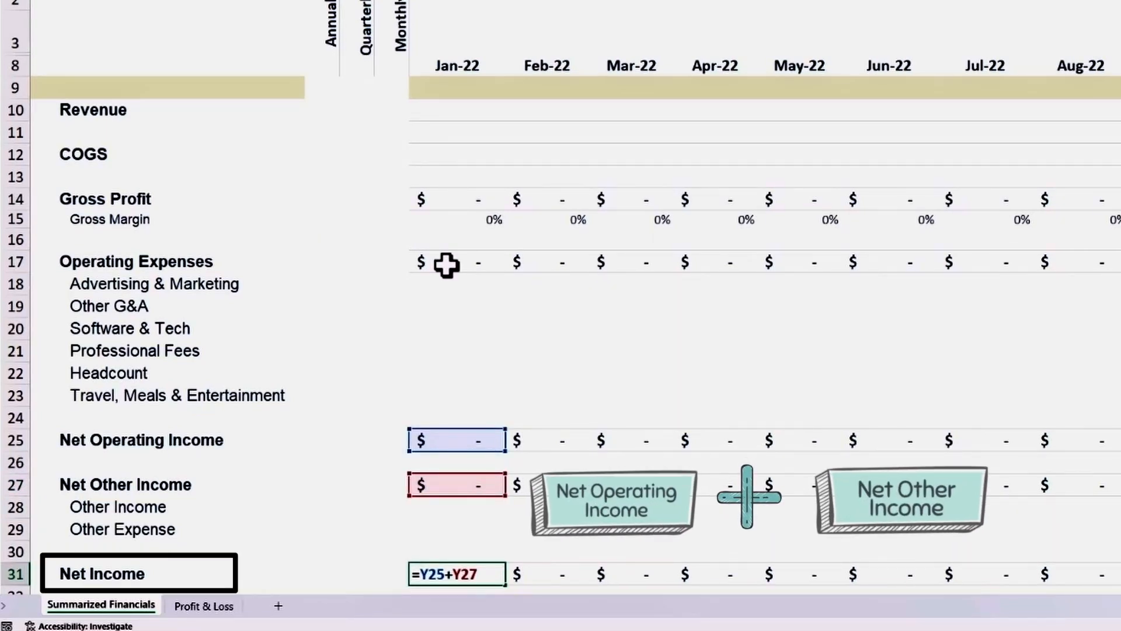
key(Escape)
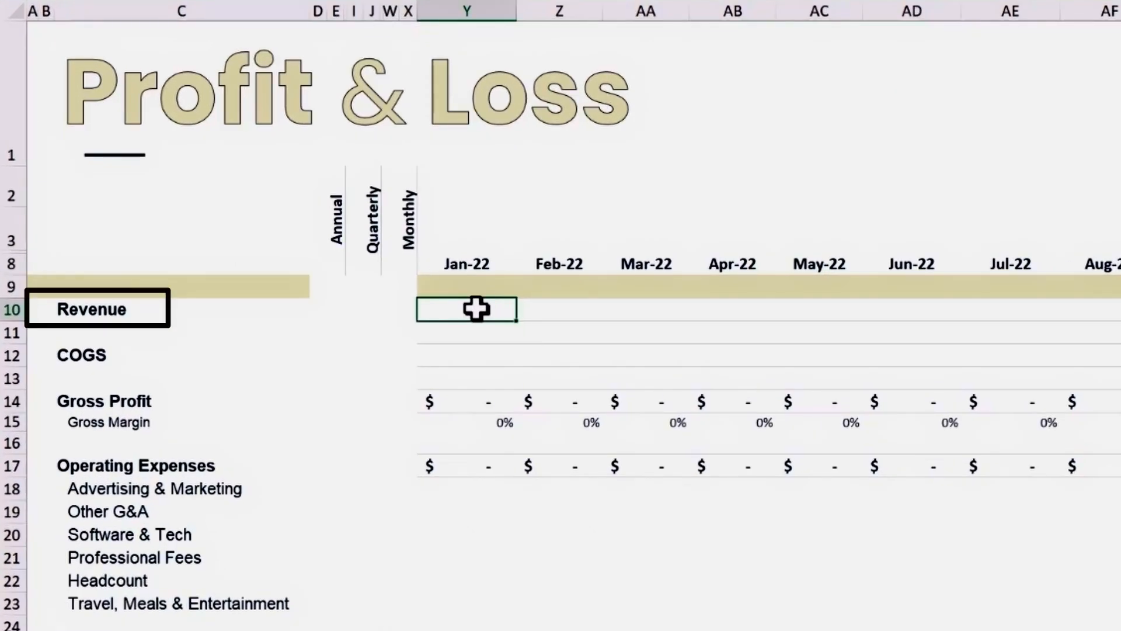
In Jan-22 Revenue cell Y10, enter a SUMIFS adding Profit & Loss column E:E where mapping column $D:$D matches $C10.
text(sumifs()
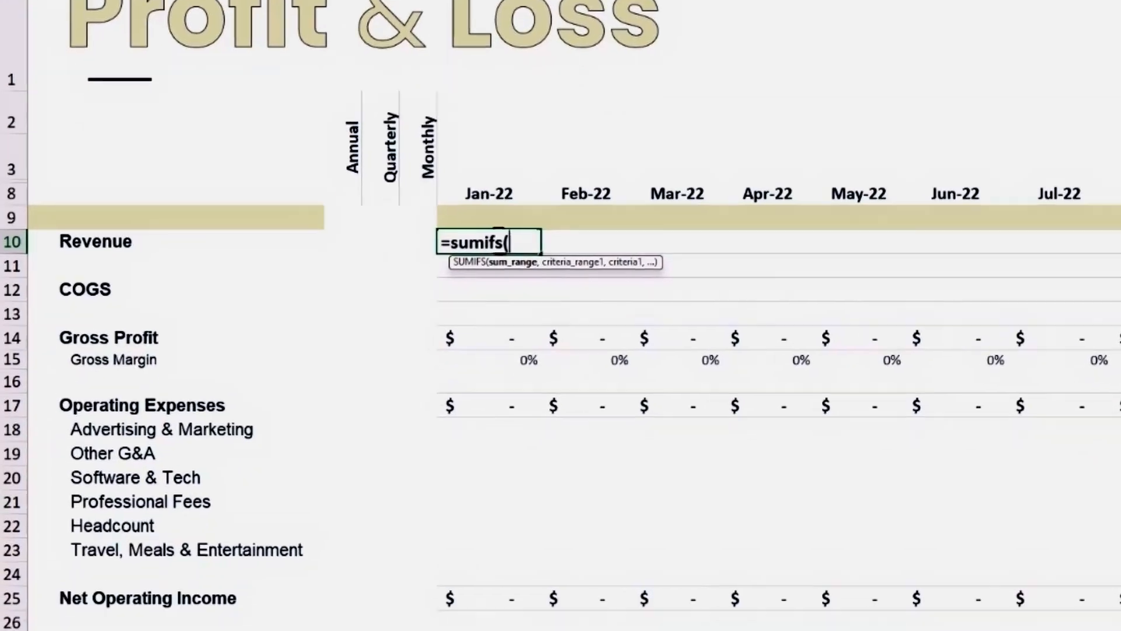
click(281, 608)
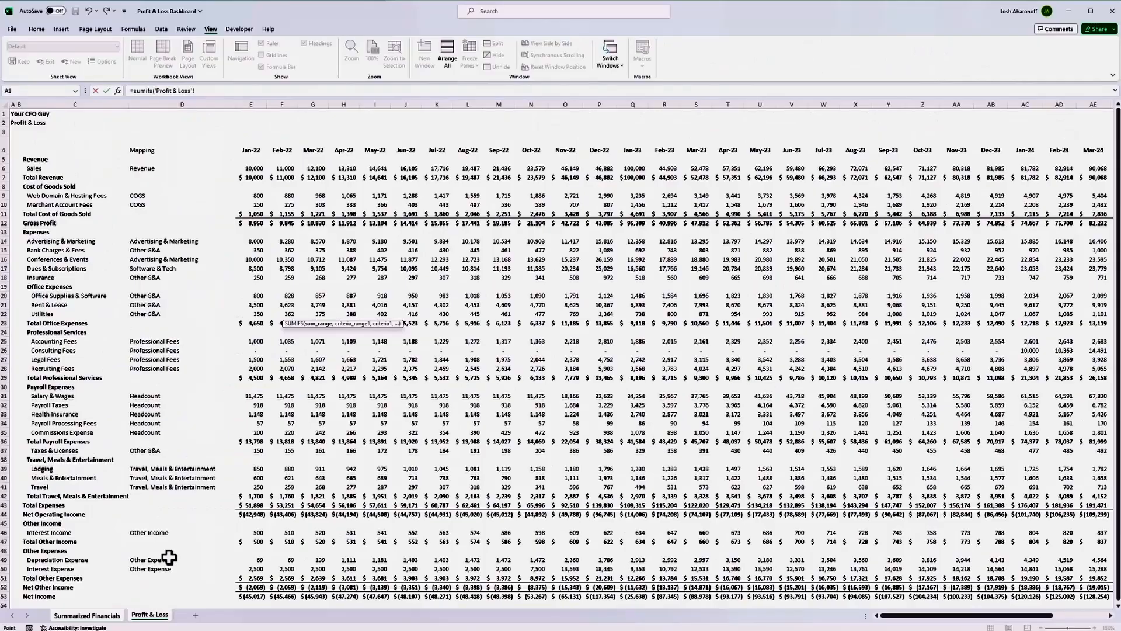
click(256, 177)
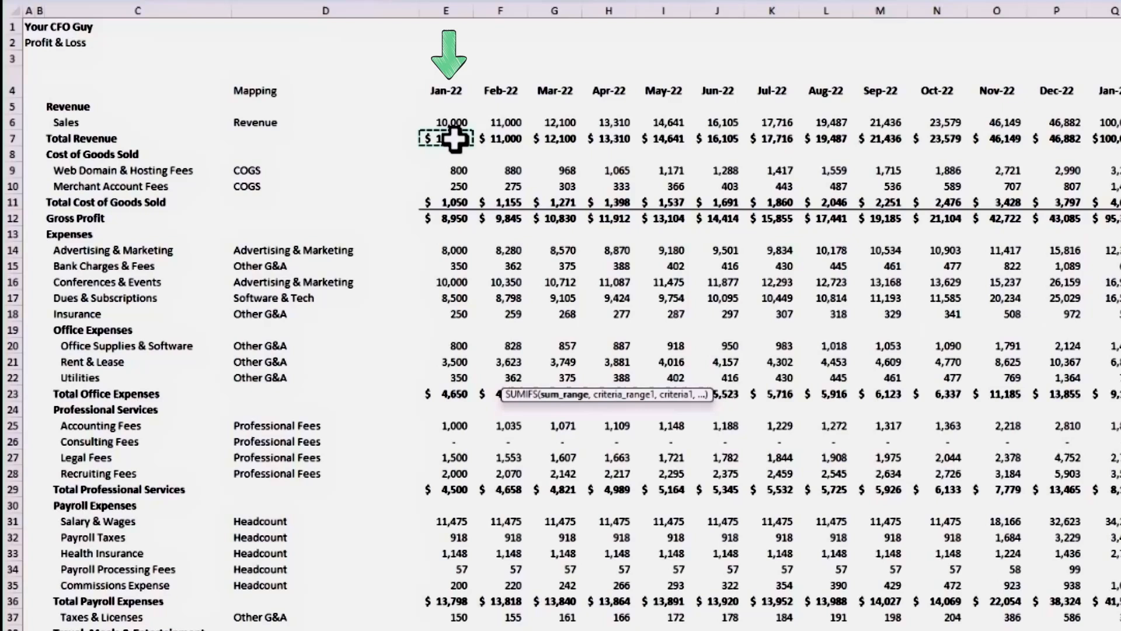
key(ctrl+space)
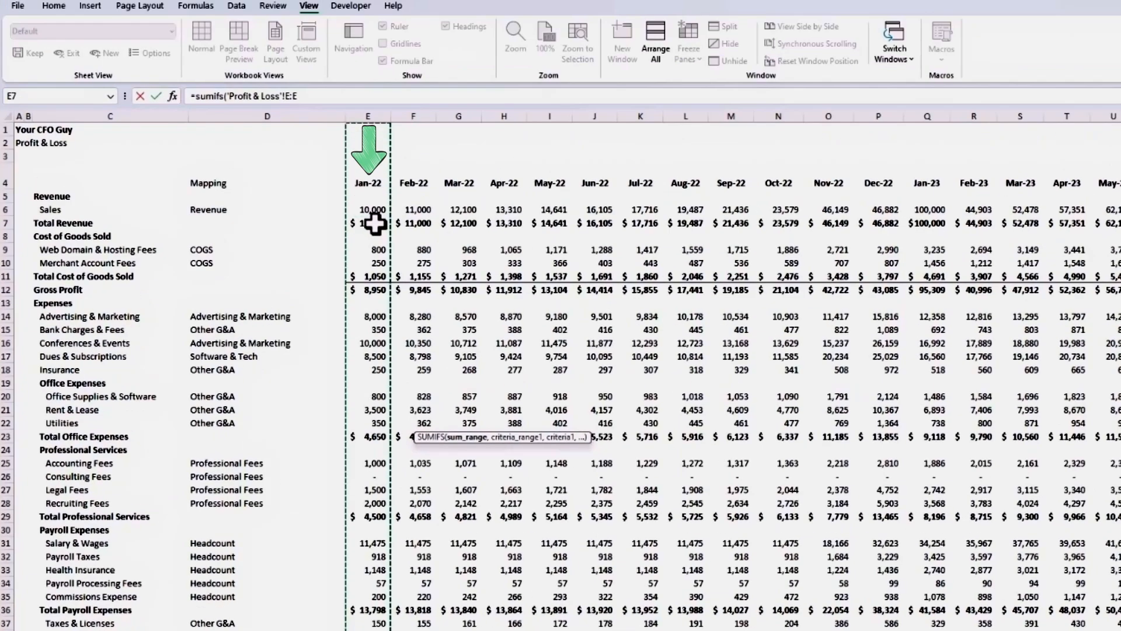
text(,)
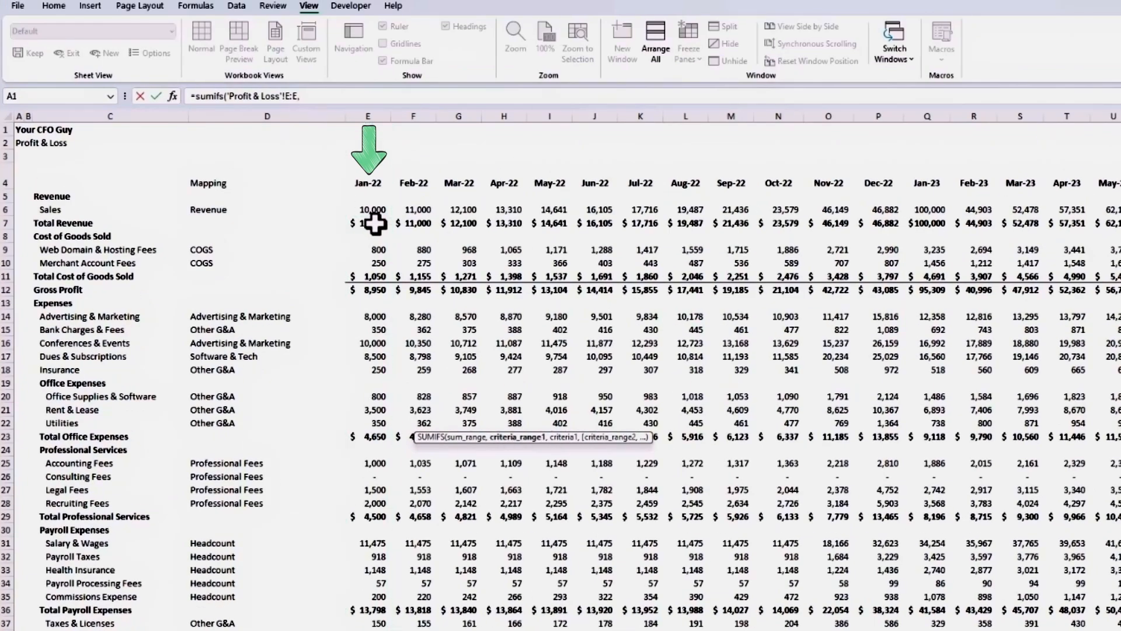
click(198, 236)
key(ctrl+space)
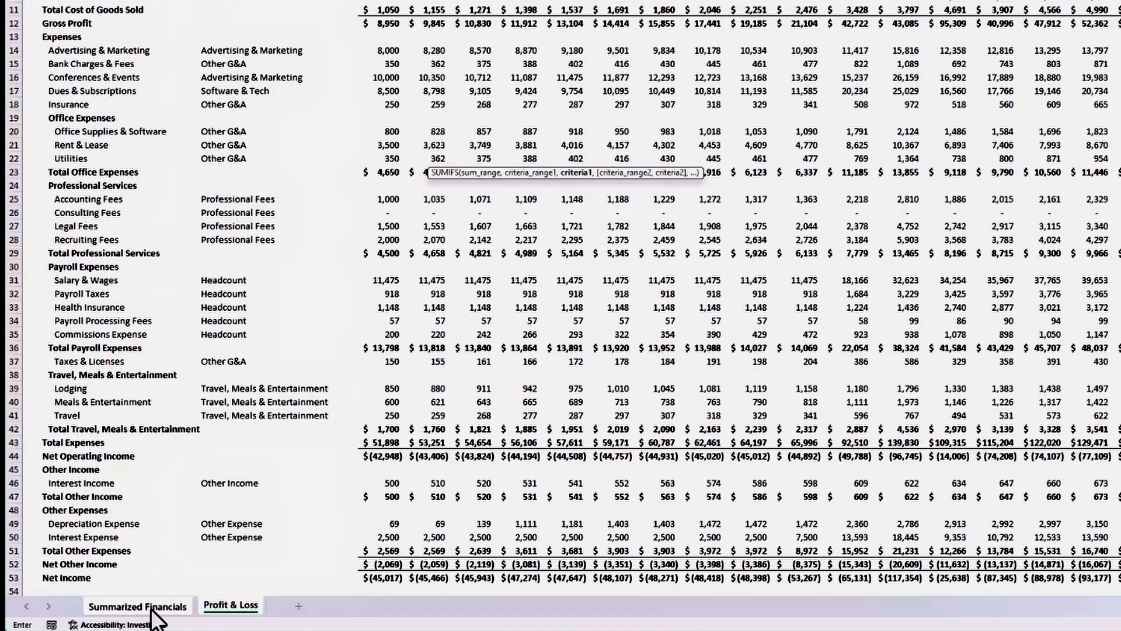
click(151, 608)
click(116, 275)
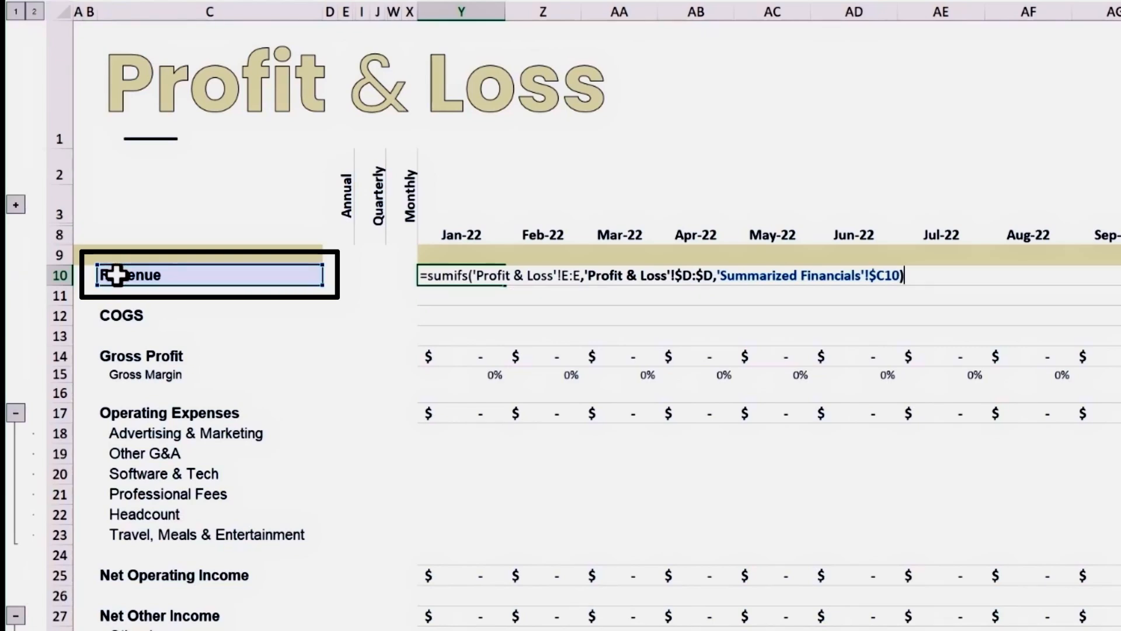
key(Return)
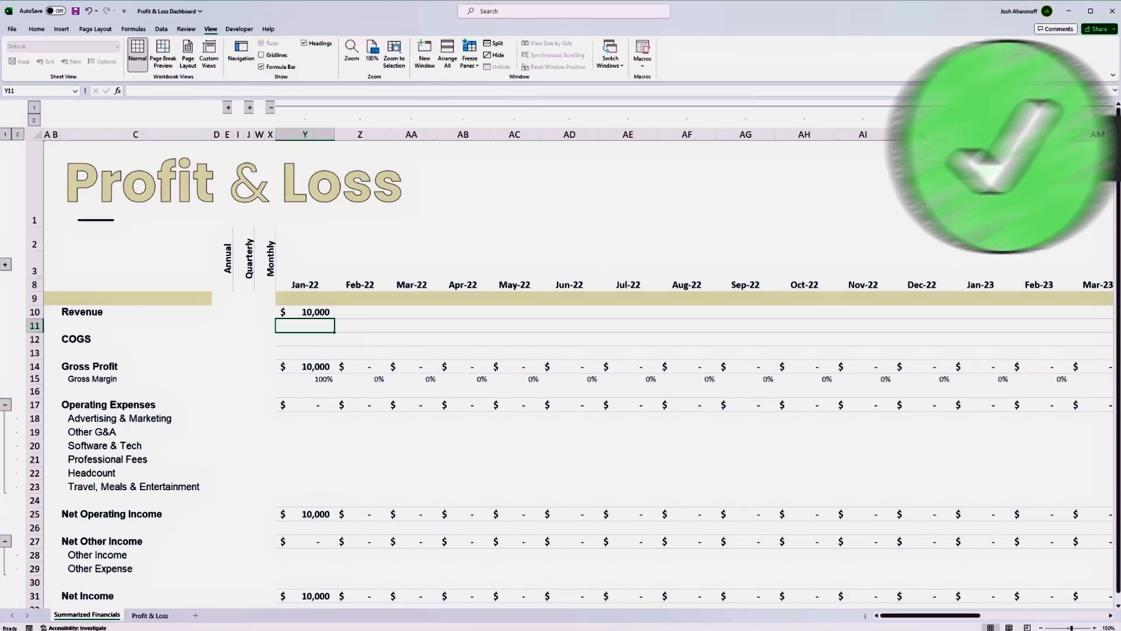
Copy the Jan-22 SUMIFS formula to COGS, the six operating expense lines, Other Income and Other Expense in column Y.
click(315, 309)
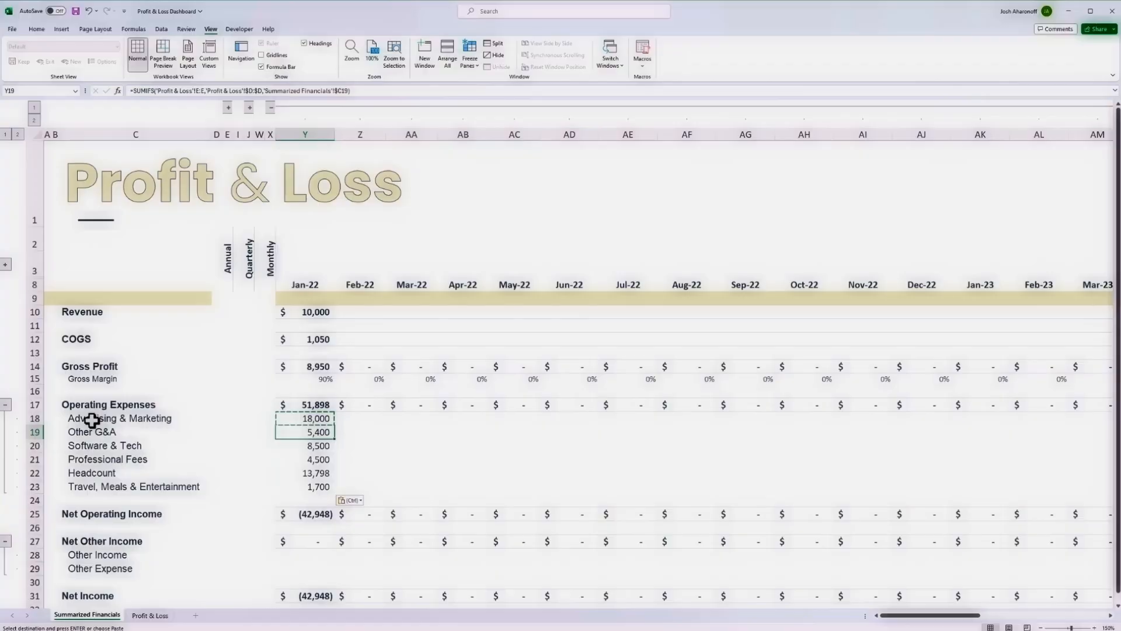
key(Down)
key(Down)
key(Down)
key(ctrl+v)
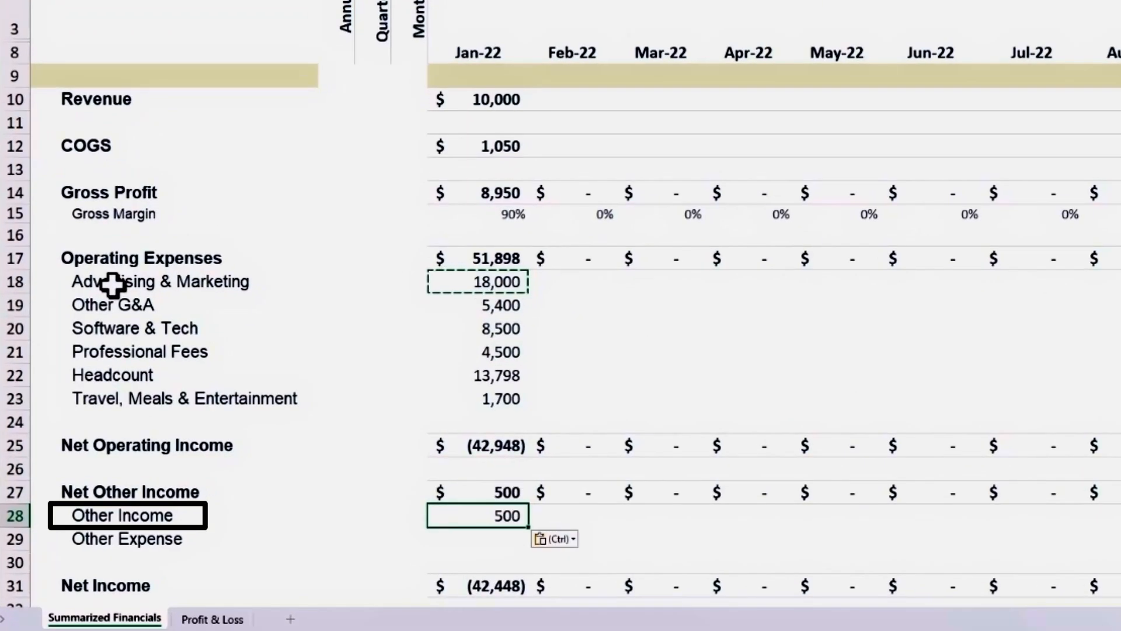
key(Down)
key(ctrl+v)
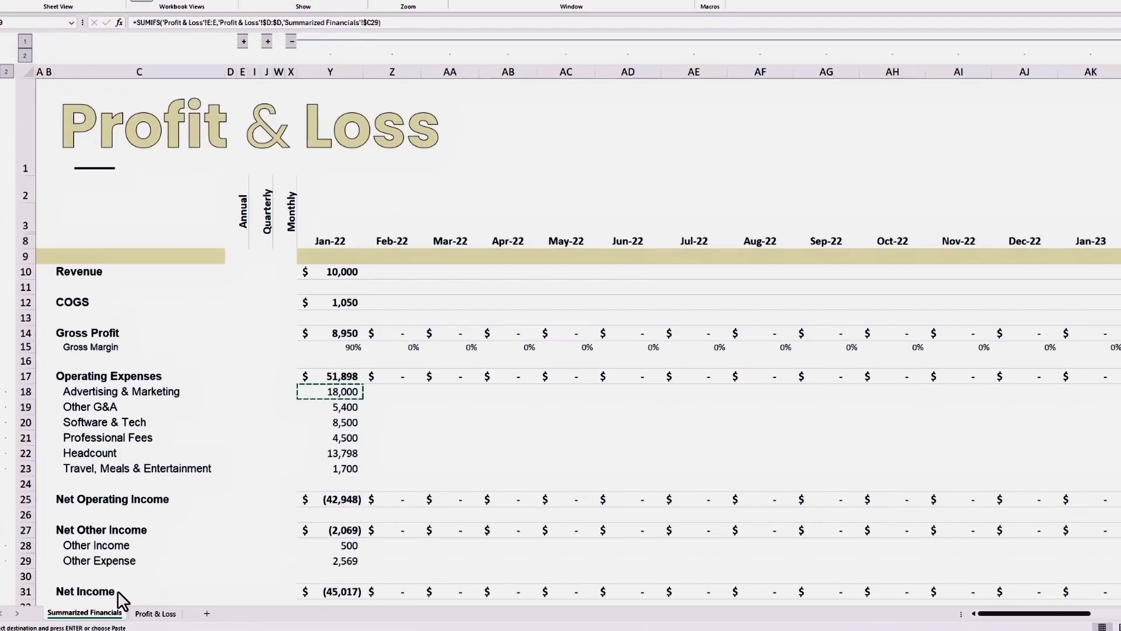
Check the Jan-22 Net Income on the Profit & Loss sheet against the summary, and return to Summarized Financials.
click(153, 616)
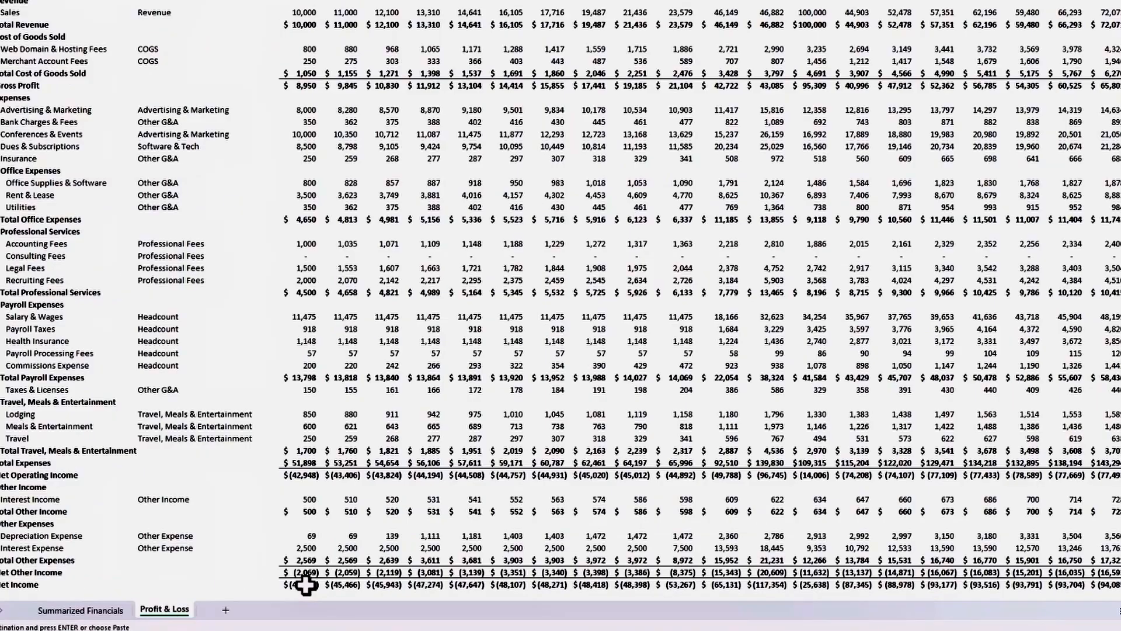
click(306, 585)
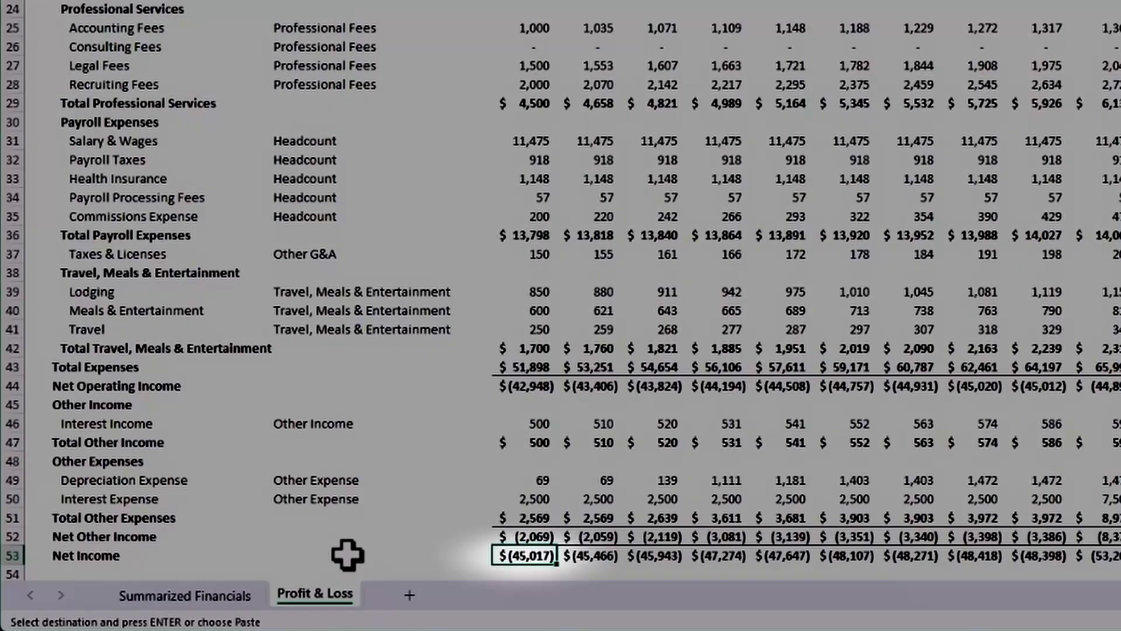
click(158, 598)
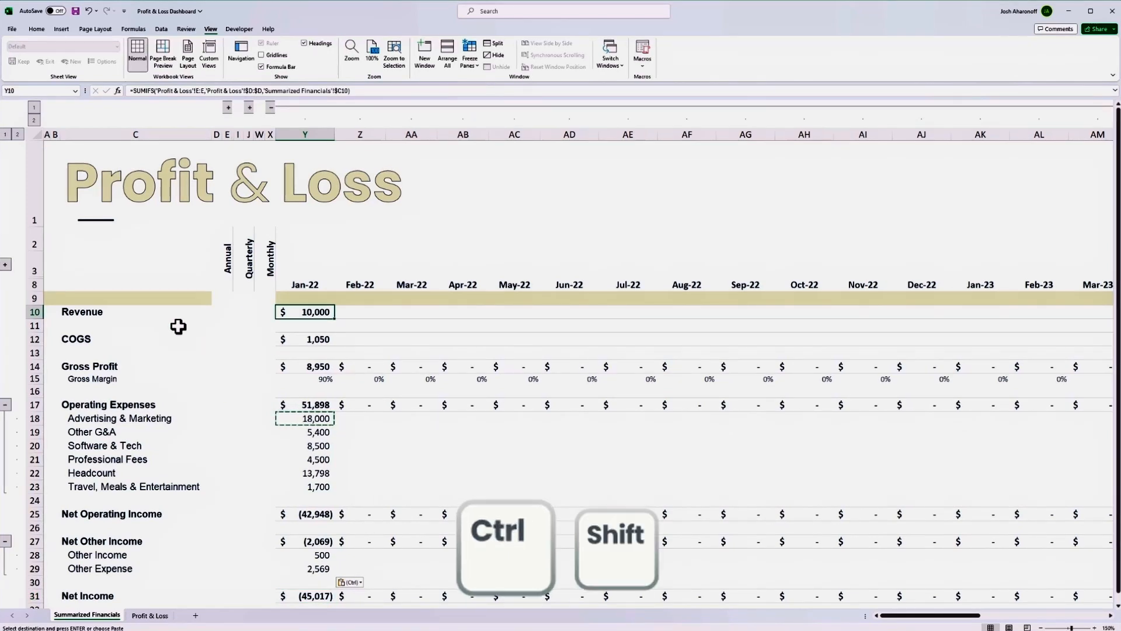
Copy the Jan-22 formulas in Y10:Y31 across all monthly columns through Dec-24 in column BH.
key(ctrl+shift+Down)
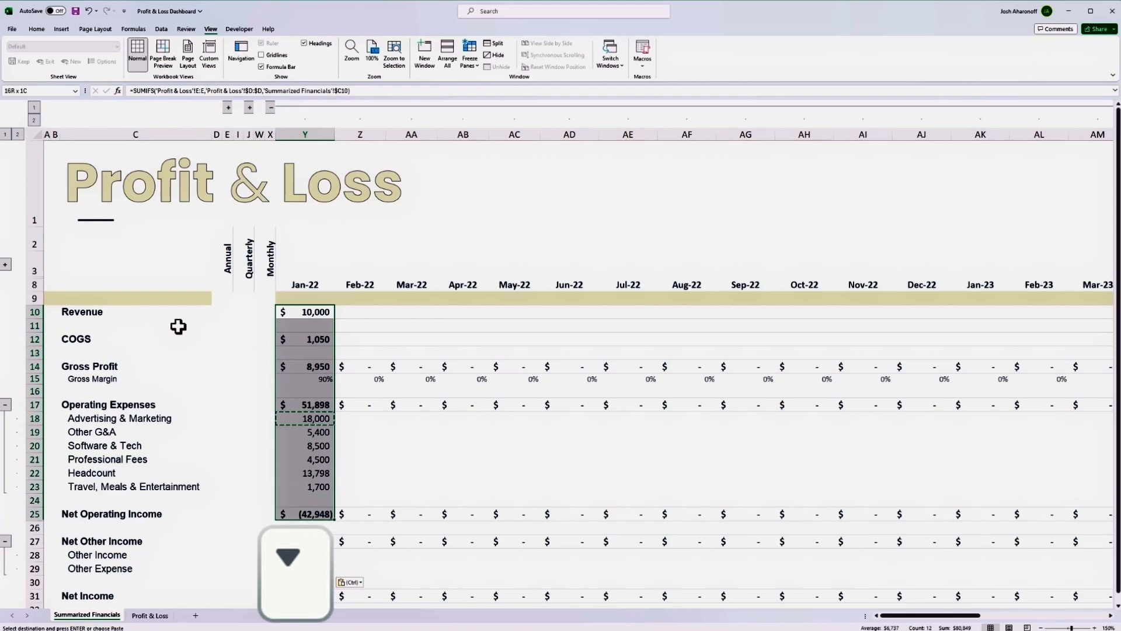
key(shift+Down)
key(shift+Down)
key(shift+Down)
key(shift+Down)
key(ctrl+c)
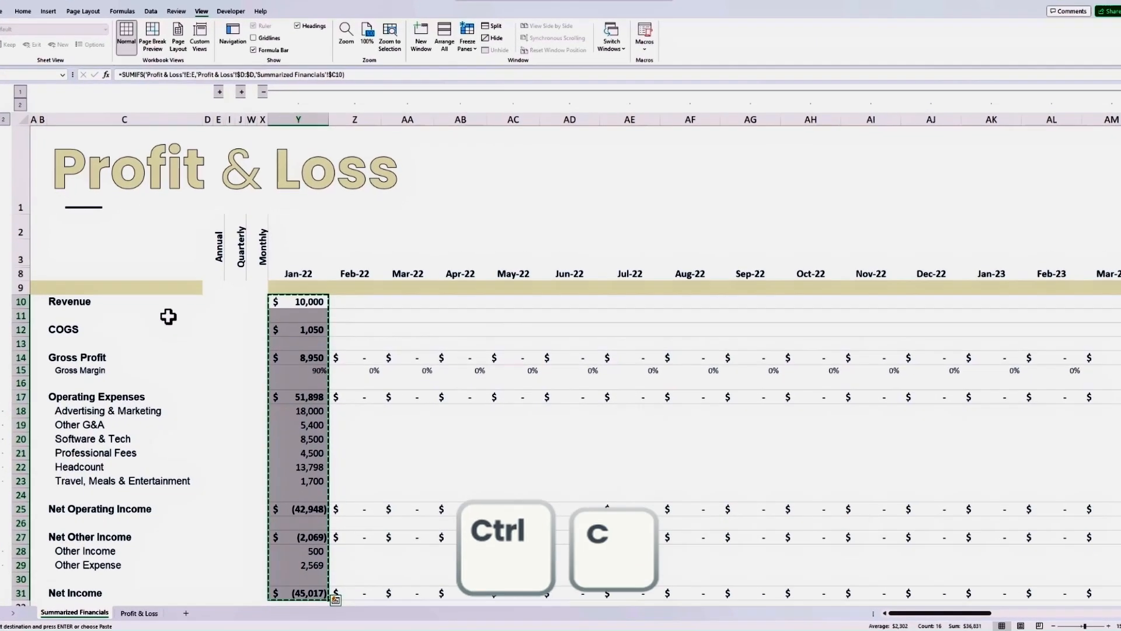
key(shift+Right)
key(shift+Right)
key(shift+Right)
key(shift+Right)
key(shift+Right)
key(shift+Right)
key(shift+Right)
key(shift+Right)
key(shift+Right)
key(shift+Right)
key(shift+Right)
key(shift+Right)
key(shift+Right)
key(shift+Right)
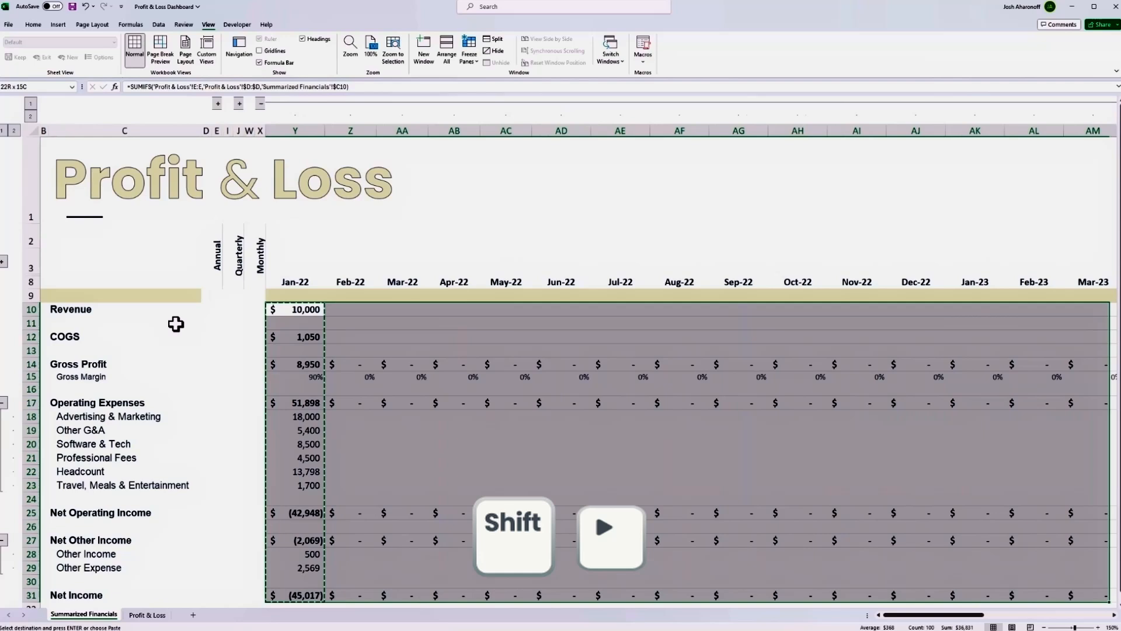
key(shift+Right)
key(shift+Right)
key(shift+Right)
key(shift+Right)
key(shift+Right)
key(shift+Right)
key(shift+Right)
key(shift+Right)
key(shift+Right)
key(shift+Right)
key(shift+Right)
key(shift+Right)
key(shift+Right)
key(shift+Right)
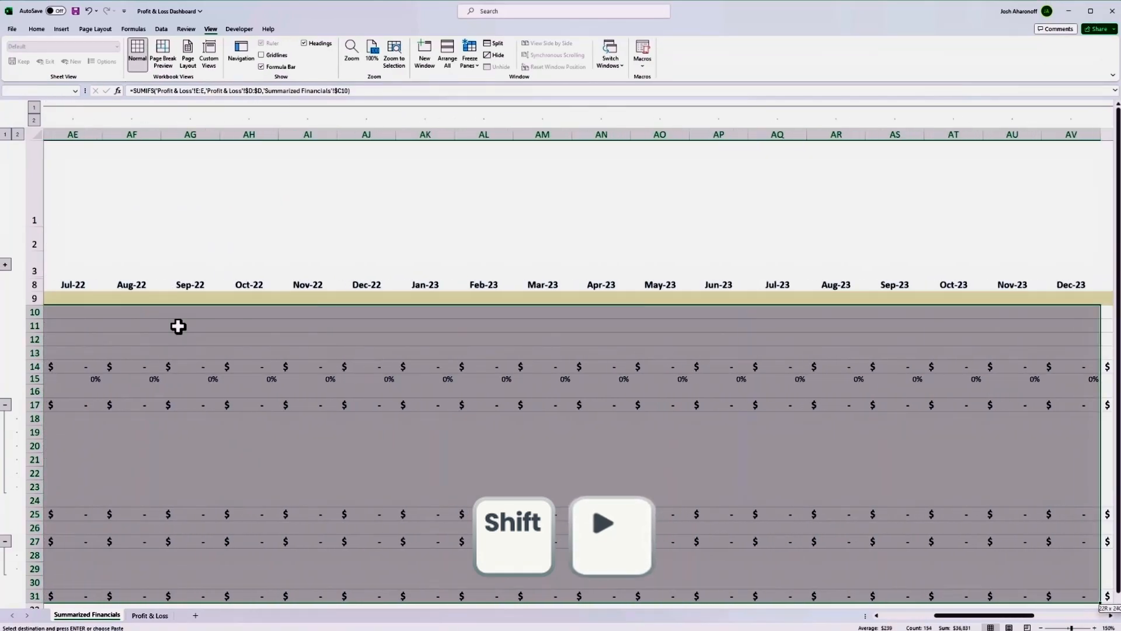
key(shift+Right)
key(shift+Right)
key(shift+Right)
key(shift+Right)
key(shift+Right)
key(shift+Right)
key(shift+Right)
key(ctrl+v)
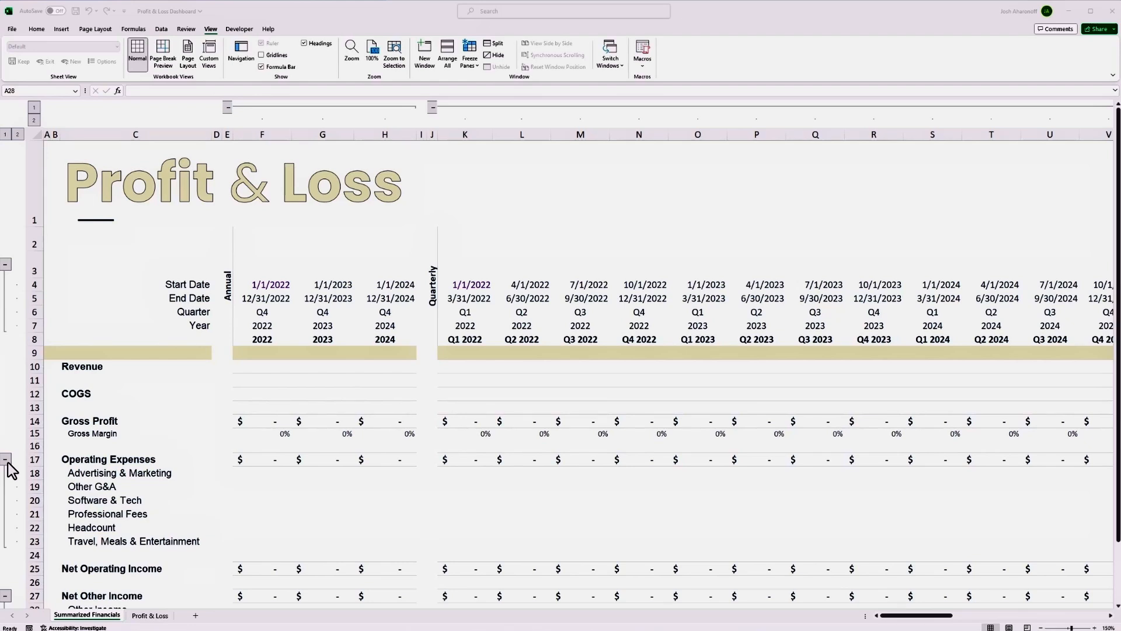
Begin a SUMIFS in the annual 2022 Revenue cell F10 with the monthly revenue $Y10:$BH10 as the sum range.
click(262, 368)
text(=)
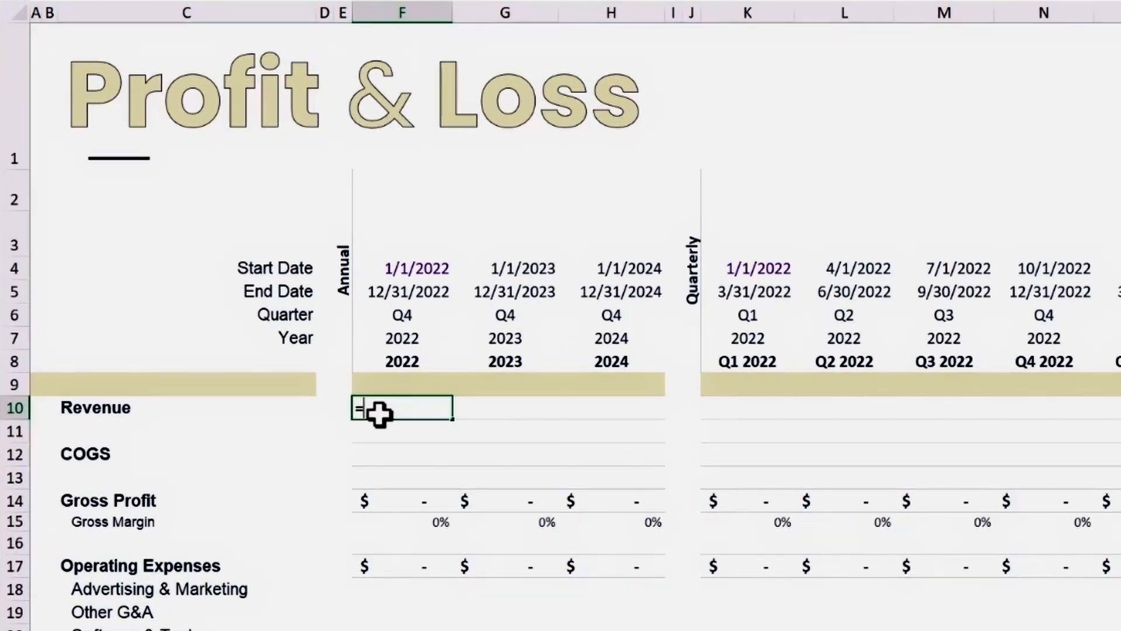
text(sumifs()
key(ctrl+Right)
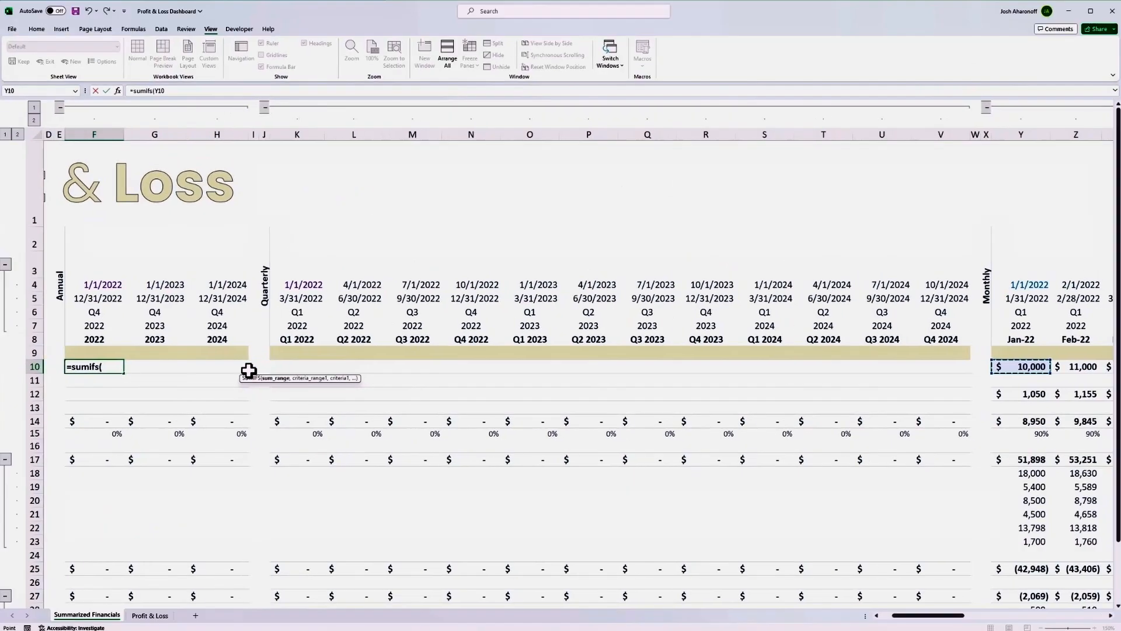
key(ctrl+shift+Right)
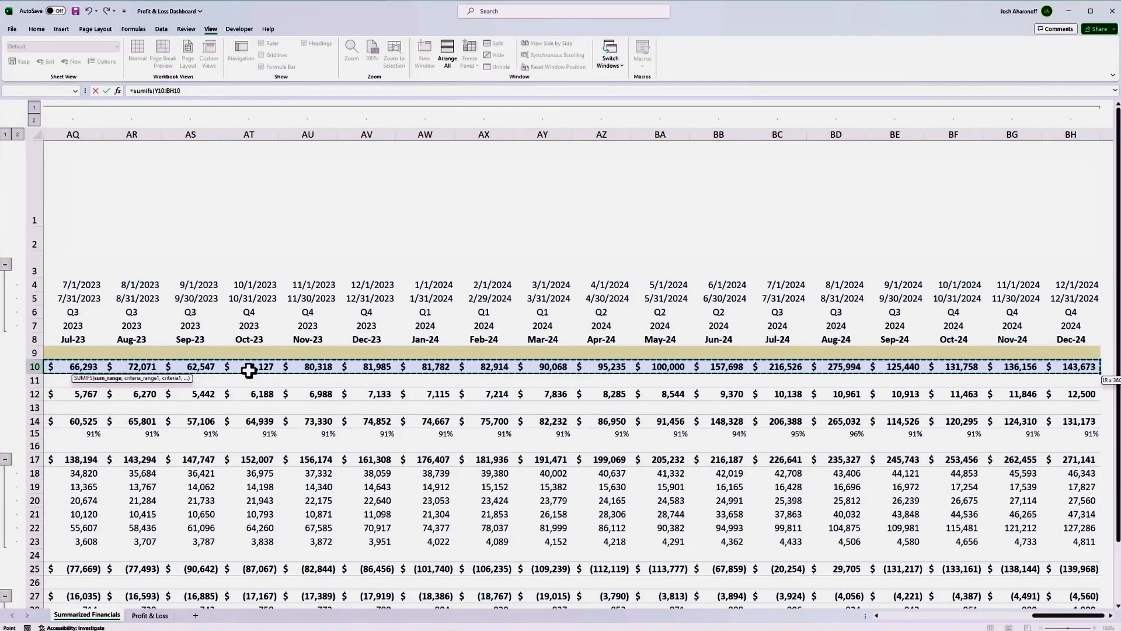
key(F4)
key(F4)
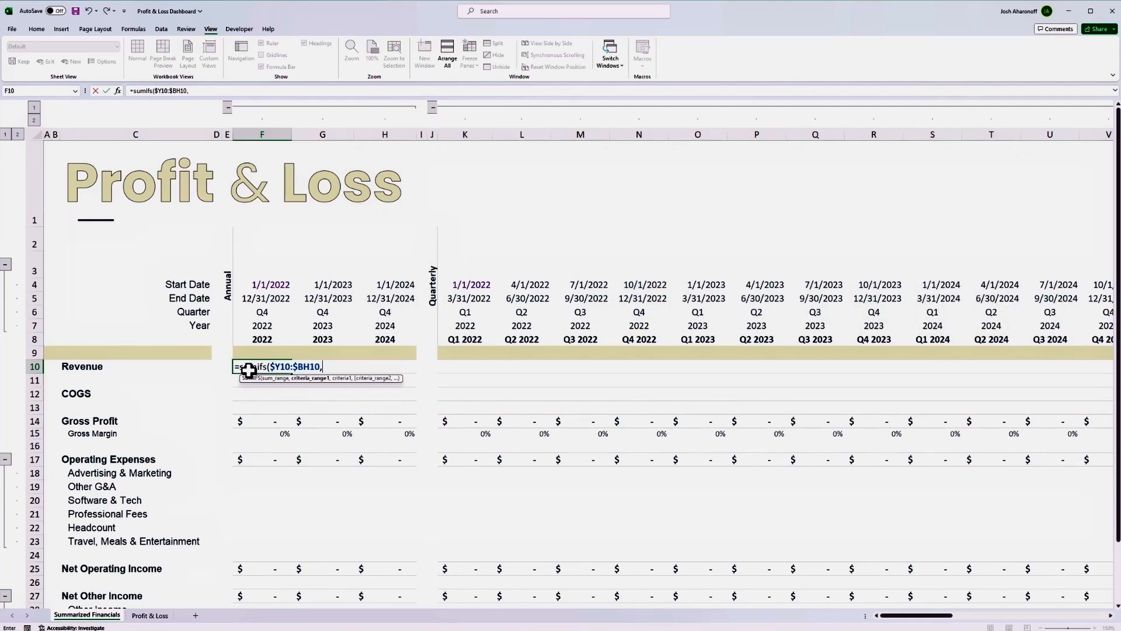
Add the first SUMIFS condition in F10: start dates $Y$4:$BH$4 with the criterion ">="&F$4.
key(ctrl+Right)
key(ctrl+Right)
key(ctrl+Right)
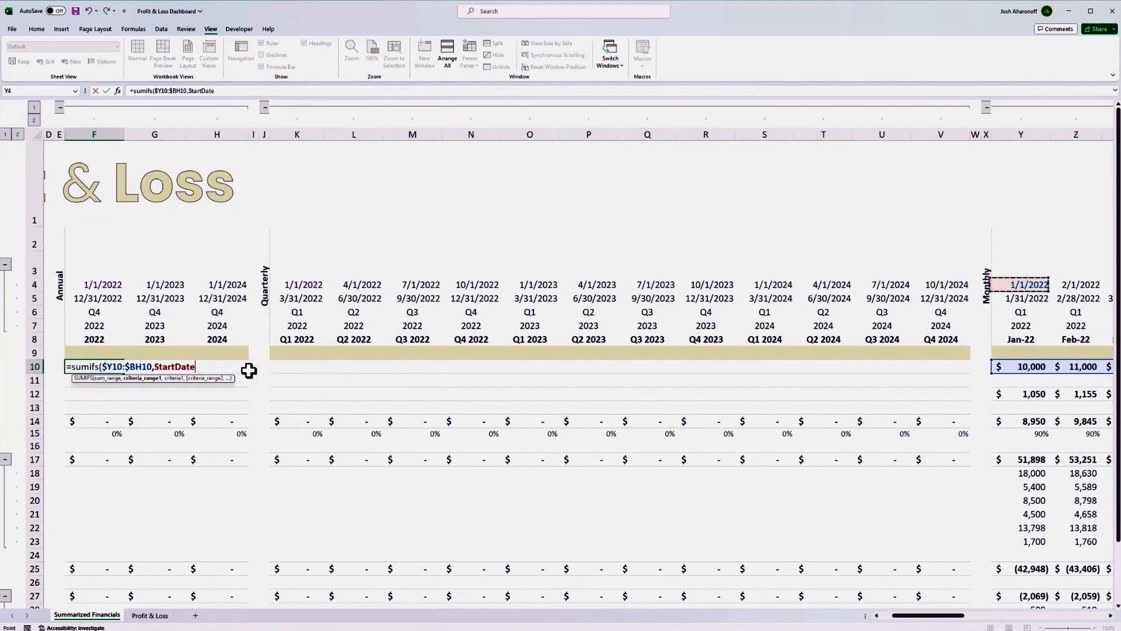
key(ctrl+shift+Right)
key(F4)
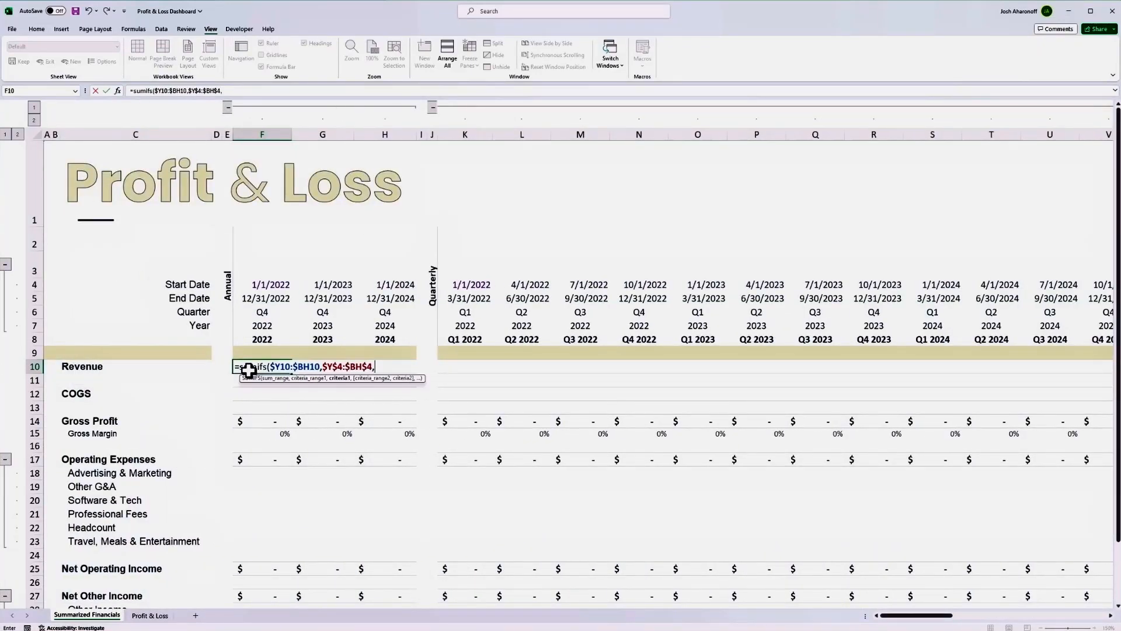
text(">="&F$4,)
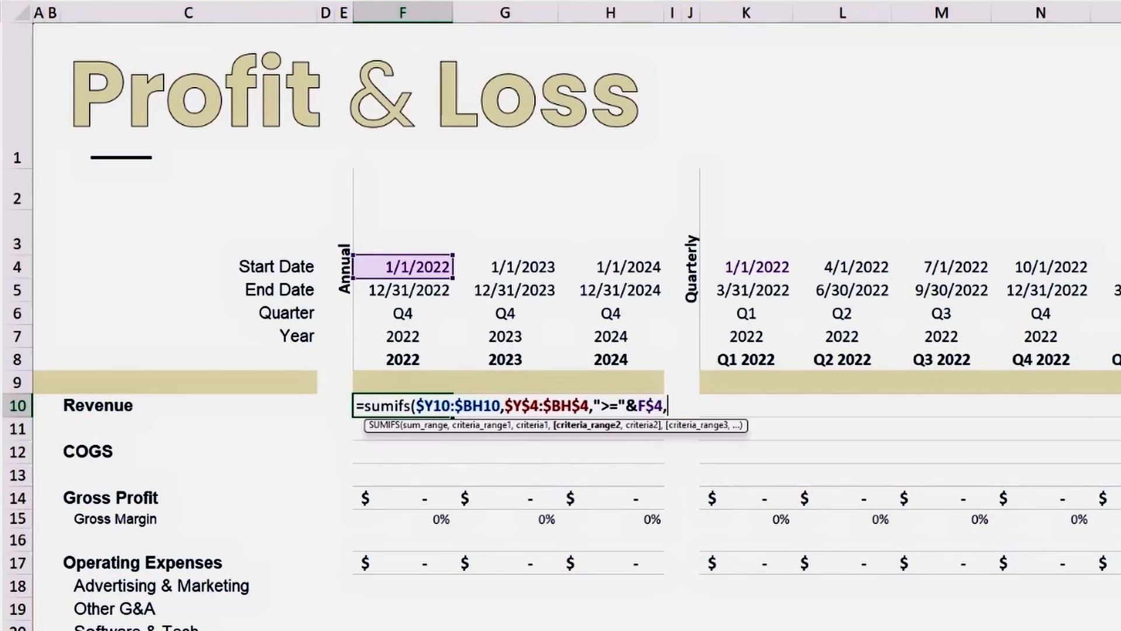
Complete the F10 SUMIFS with end dates $Y$5:$BH$5 and the criterion "<="&F$5.
click(902, 291)
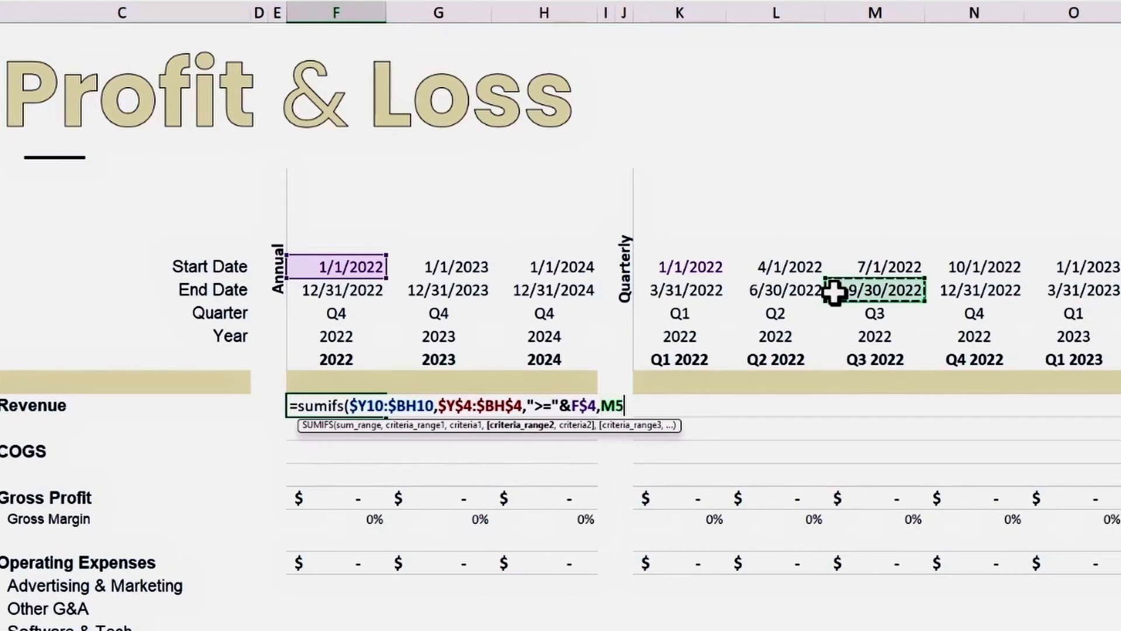
key(ctrl+Right)
key(ctrl+Right)
key(ctrl+shift+Right)
key(F4)
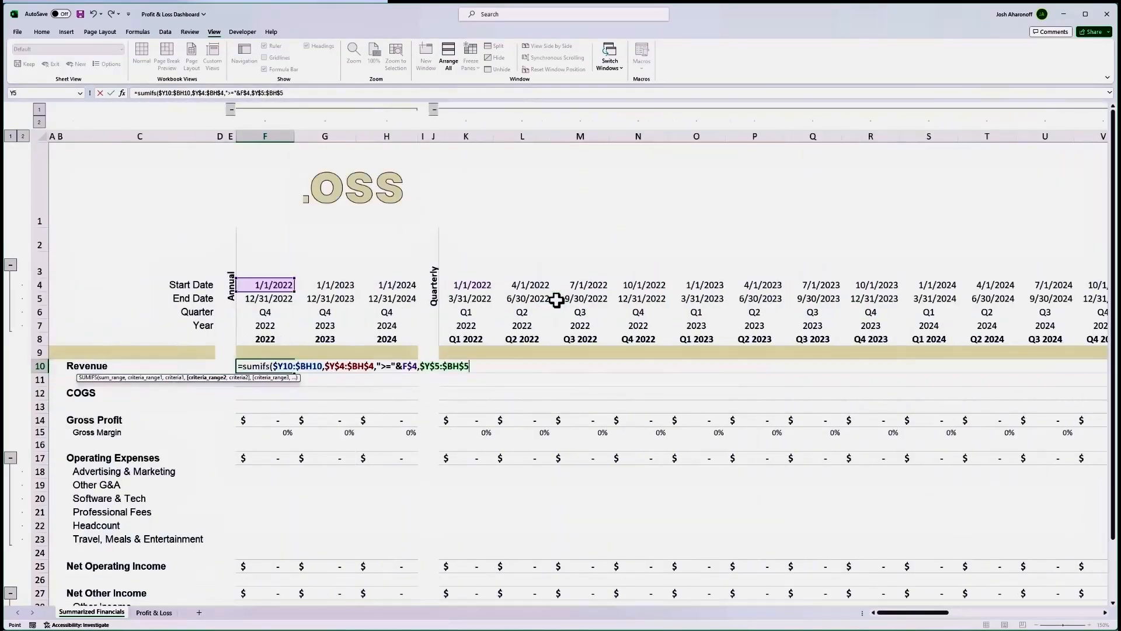
text(,"<="&)
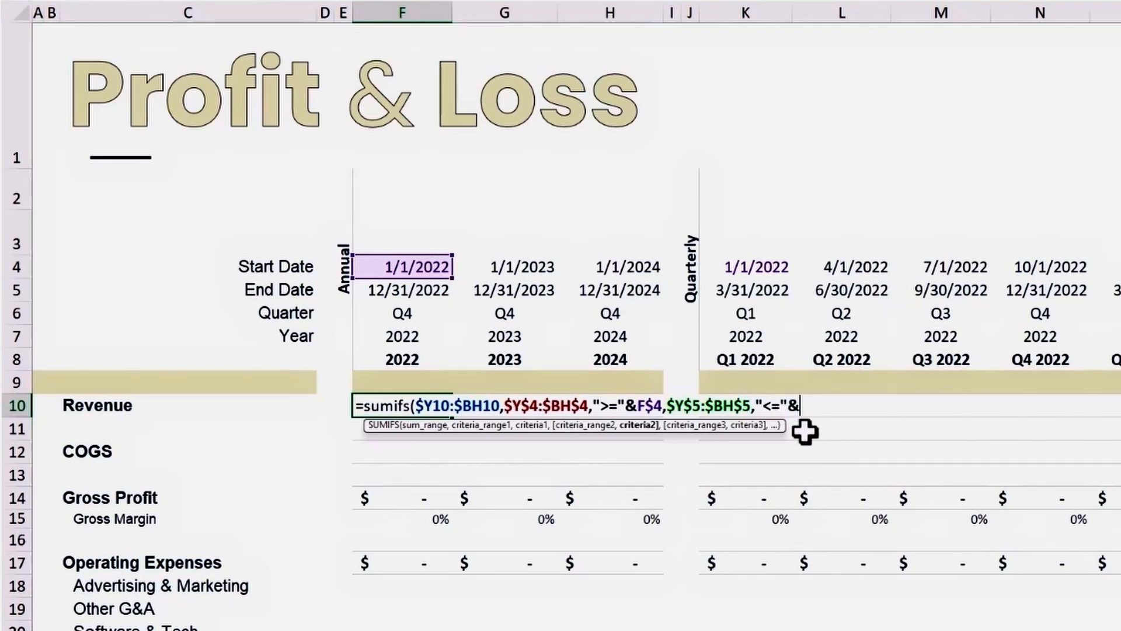
key(F4)
key(F4)
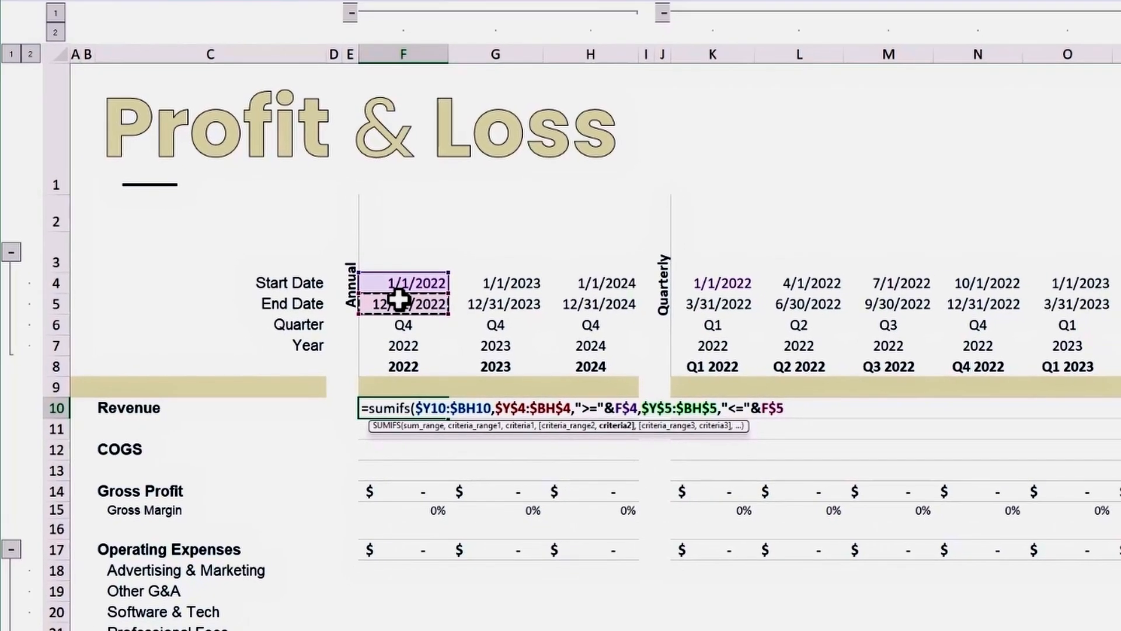
text())
key(Return)
key(Up)
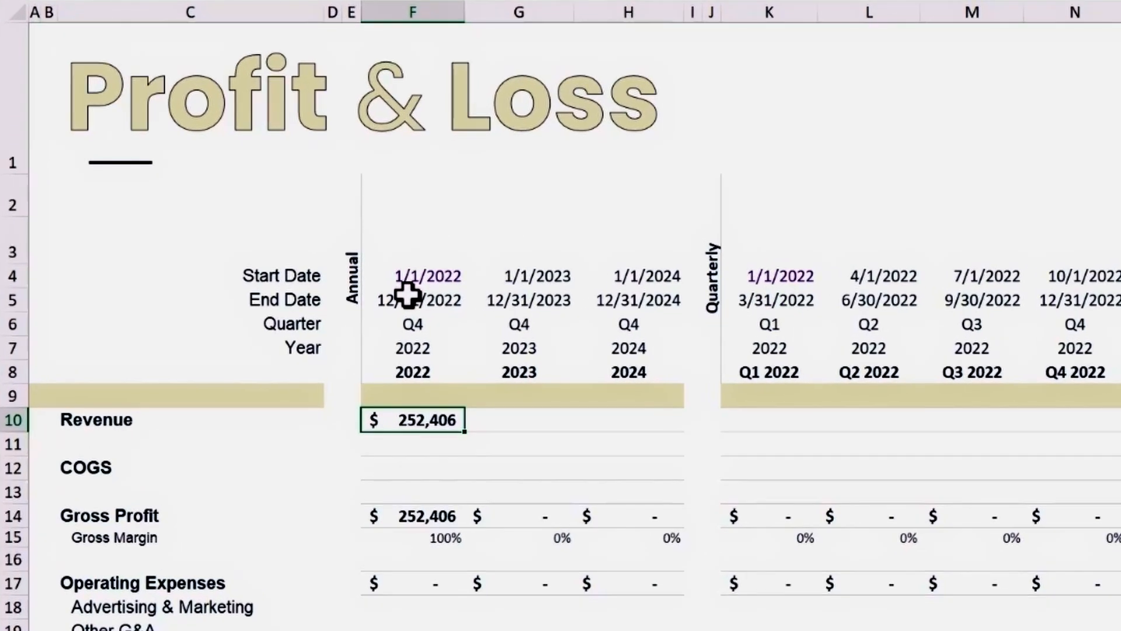
Check the annual 2022 Revenue against the sum of the twelve monthly 2022 revenue cells Y10:AJ10.
key(ctrl+Right)
key(Right)
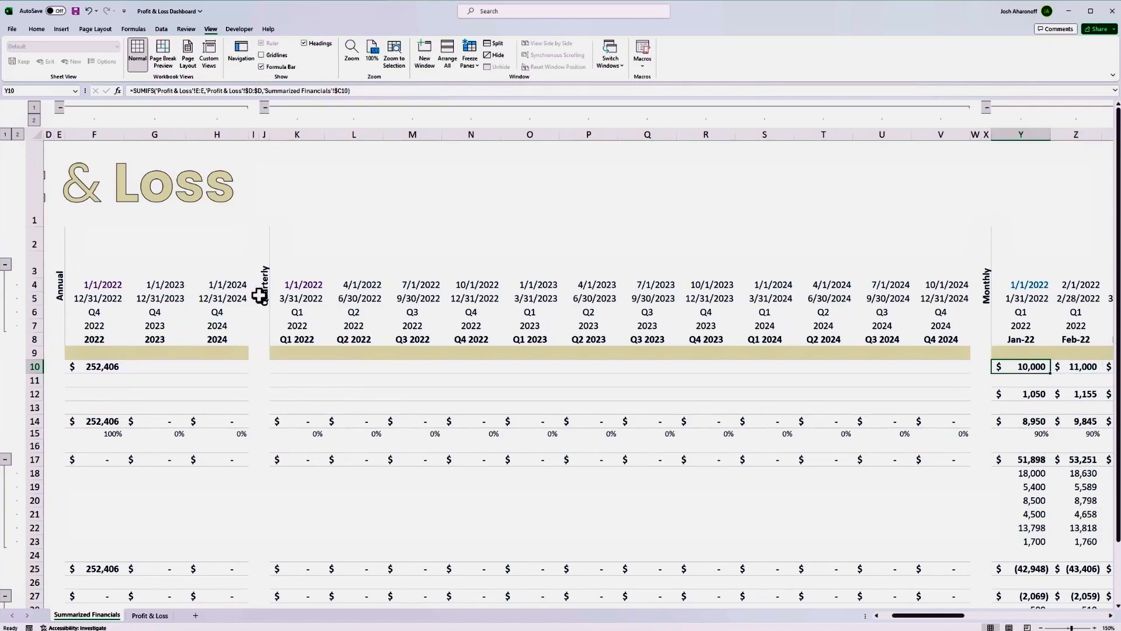
key(shift+Right)
key(shift+Right)
key(shift+Right)
key(shift+Right)
key(shift+Right)
key(shift+Right)
key(shift+Right)
key(shift+Right)
key(shift+Right)
key(shift+Right)
key(shift+Right)
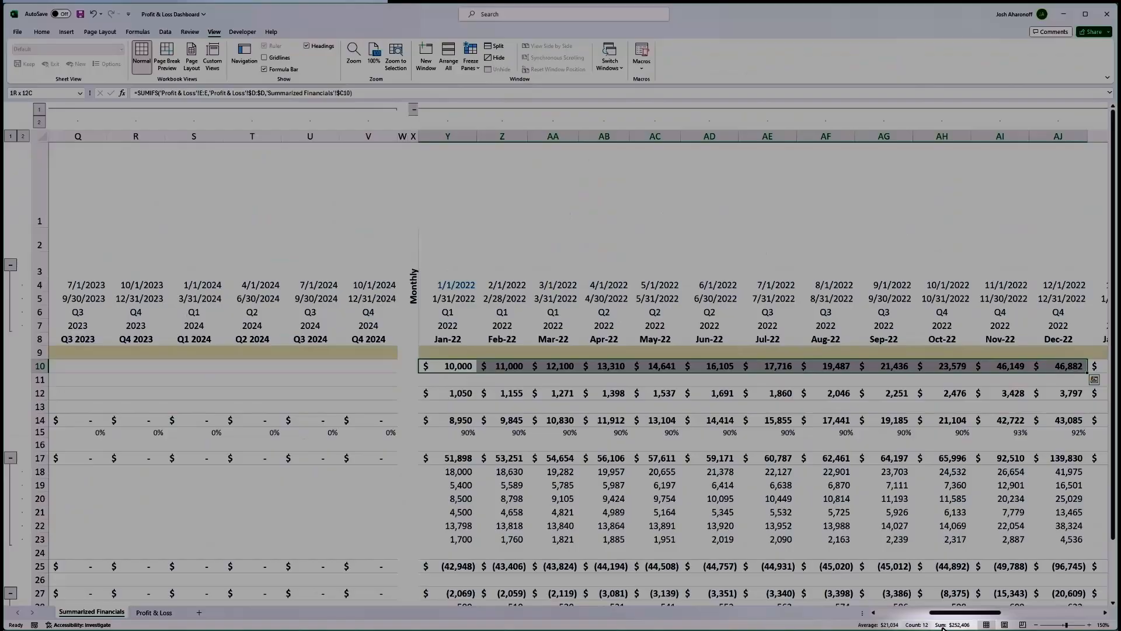
key(ctrl+Left)
key(ctrl+Left)
key(Right)
key(Right)
key(Right)
key(Right)
key(Left)
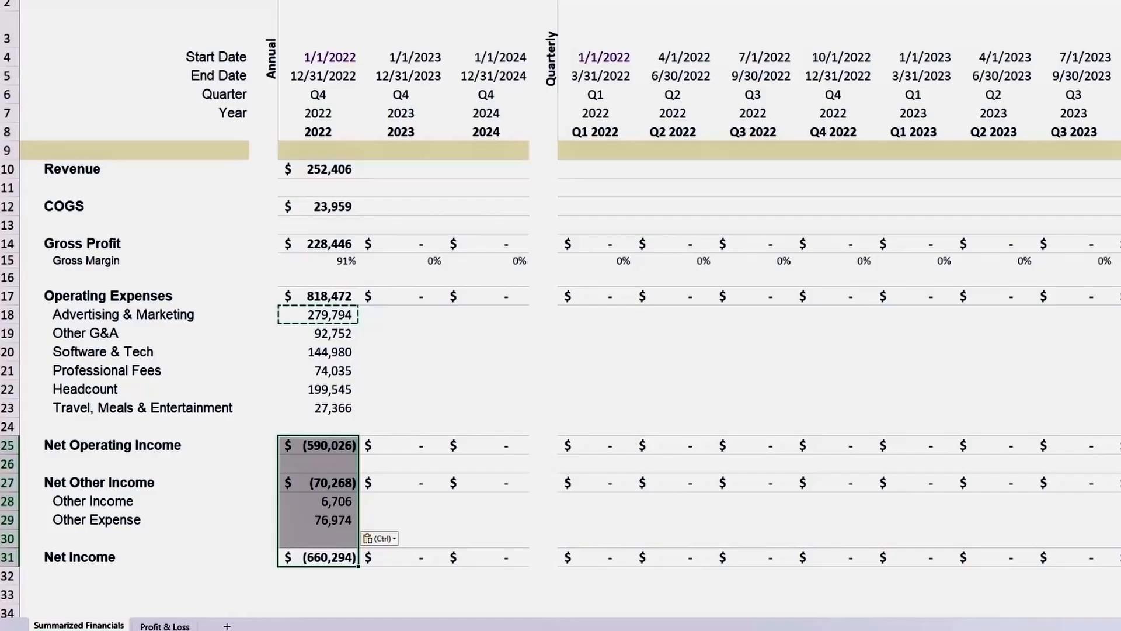
Copy the annual 2022 formulas in F10:F31 across to the 2023 and 2024 columns through H31.
key(ctrl+shift+Up)
key(ctrl+shift+Up)
key(ctrl+shift+Up)
key(ctrl+shift+Up)
key(ctrl+shift+Up)
key(ctrl+shift+Up)
key(ctrl+c)
key(shift+Right)
key(shift+Right)
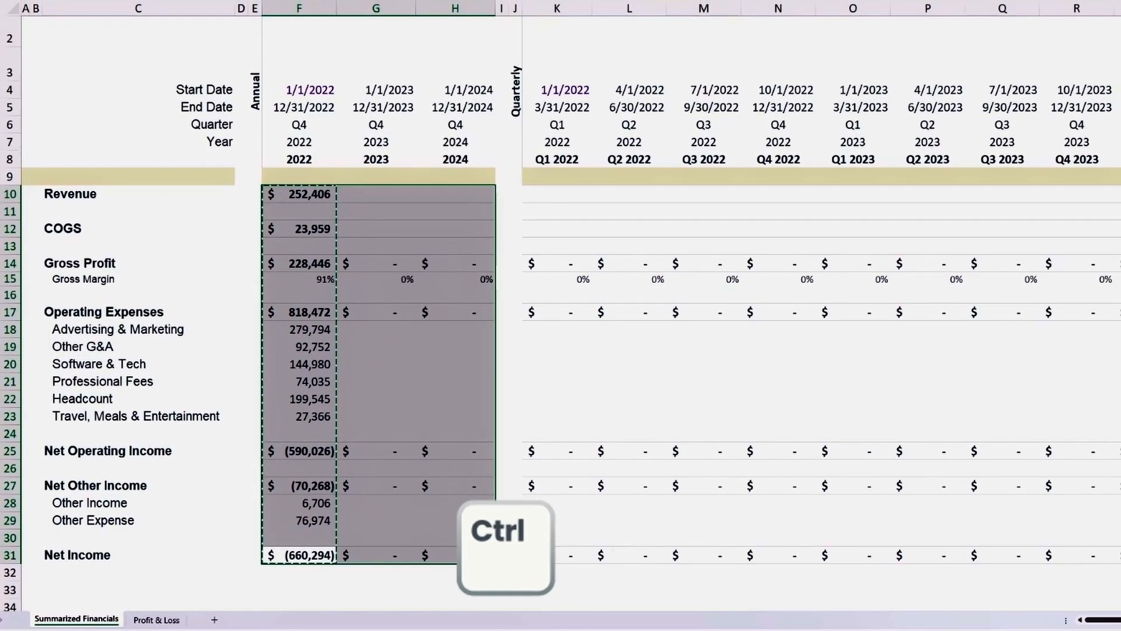
key(ctrl+v)
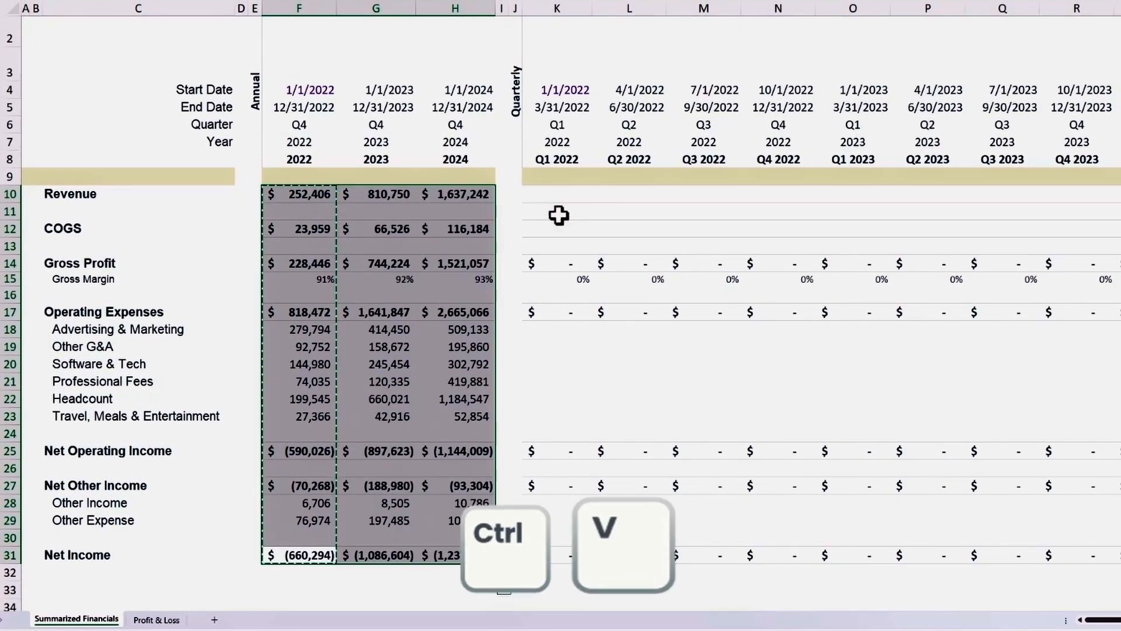
Paste the copied annual formulas into the quarterly block K10:V31, covering Q1 2022 through Q4 2024.
click(558, 197)
key(shift+Down)
key(shift+Down)
key(shift+Down)
key(shift+Down)
key(shift+Down)
key(shift+Down)
key(shift+Down)
key(shift+Down)
key(shift+Down)
key(shift+Down)
key(shift+Down)
key(shift+Down)
key(shift+Down)
key(shift+Down)
key(shift+Down)
key(shift+Down)
key(shift+Down)
key(shift+Down)
key(shift+Down)
key(shift+Down)
key(shift+Right)
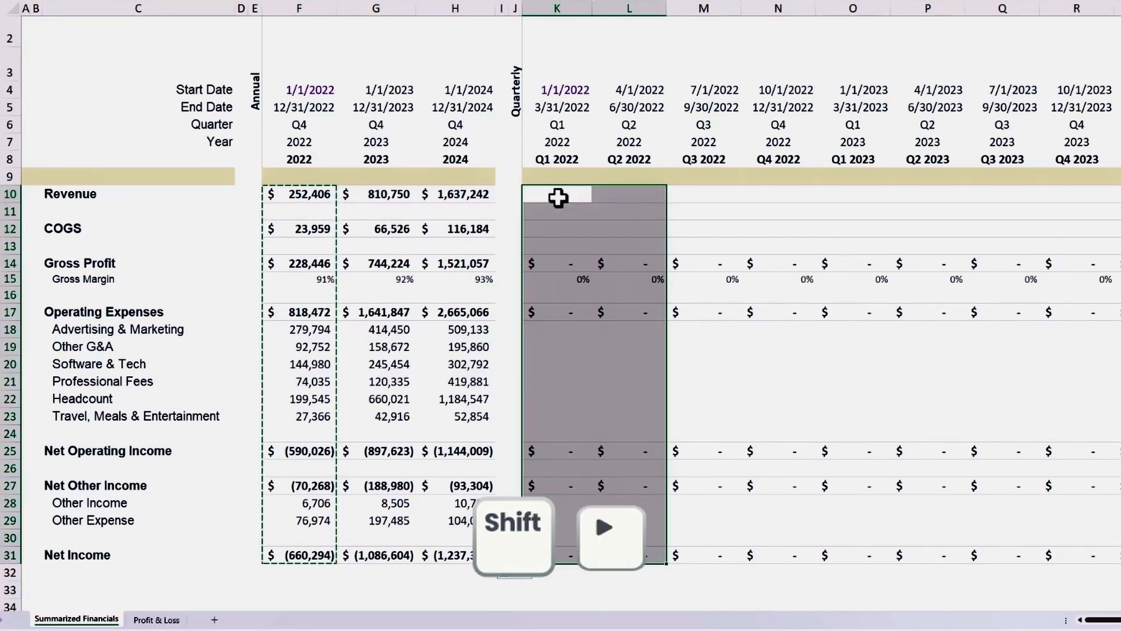
key(shift+Right)
key(shift+Right)
key(shift+Right)
key(shift+Right)
key(shift+Right)
key(shift+Right)
key(shift+Right)
key(shift+Right)
key(shift+Right)
key(shift+Right)
key(ctrl+v)
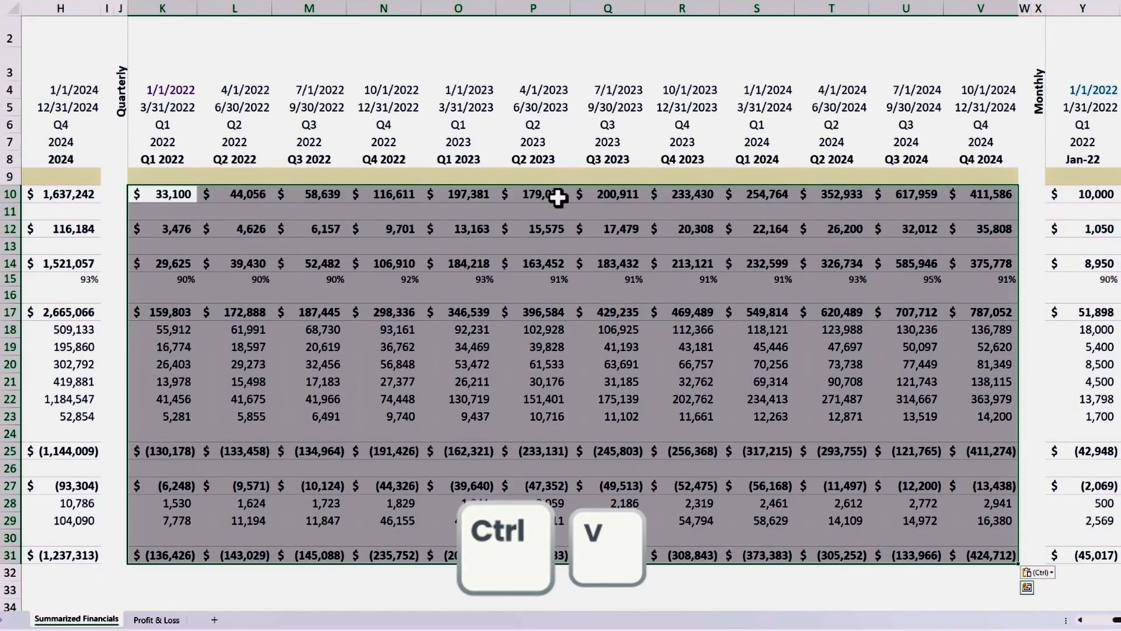
click(558, 198)
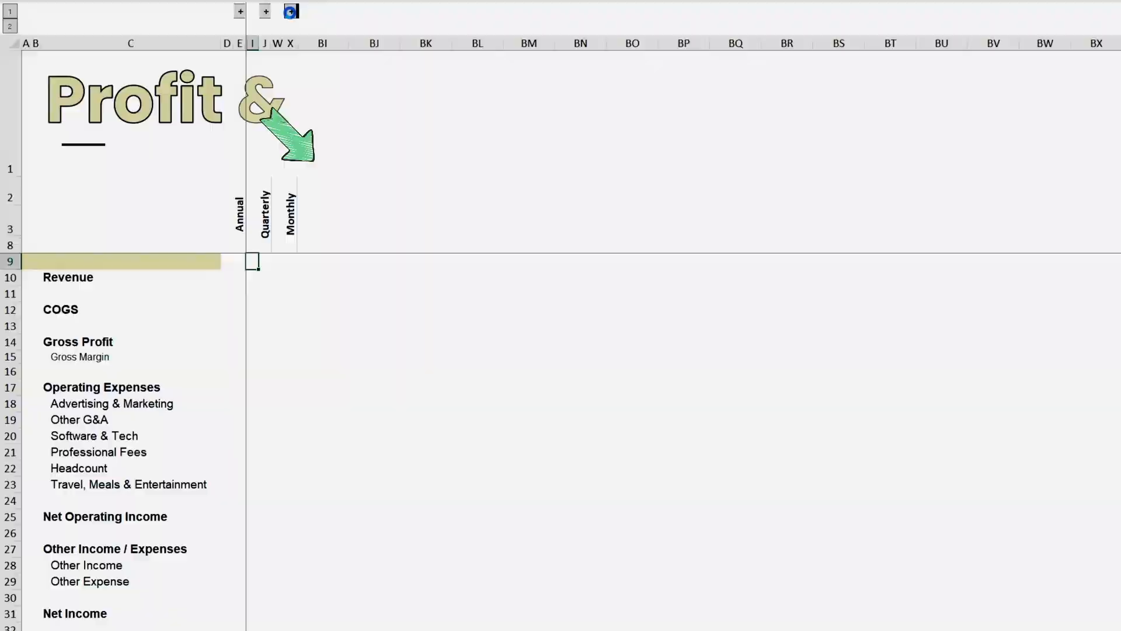
Copy the entire Profit & Loss report, from the title down to Net Income in column BH.
click(290, 11)
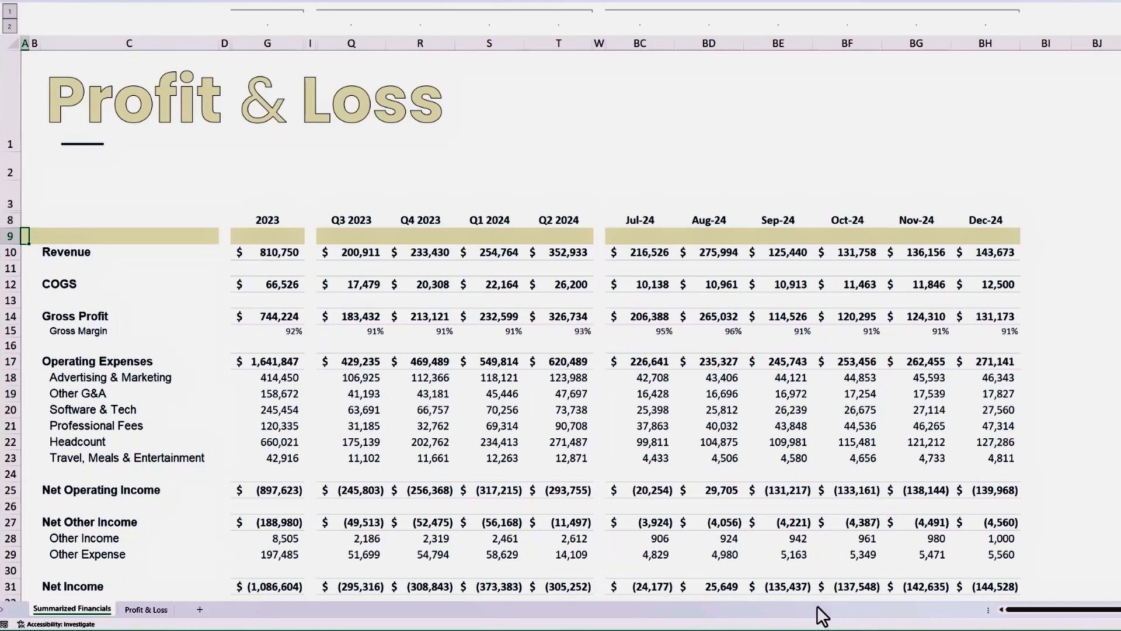
key(ctrl+a)
key(ctrl+c)
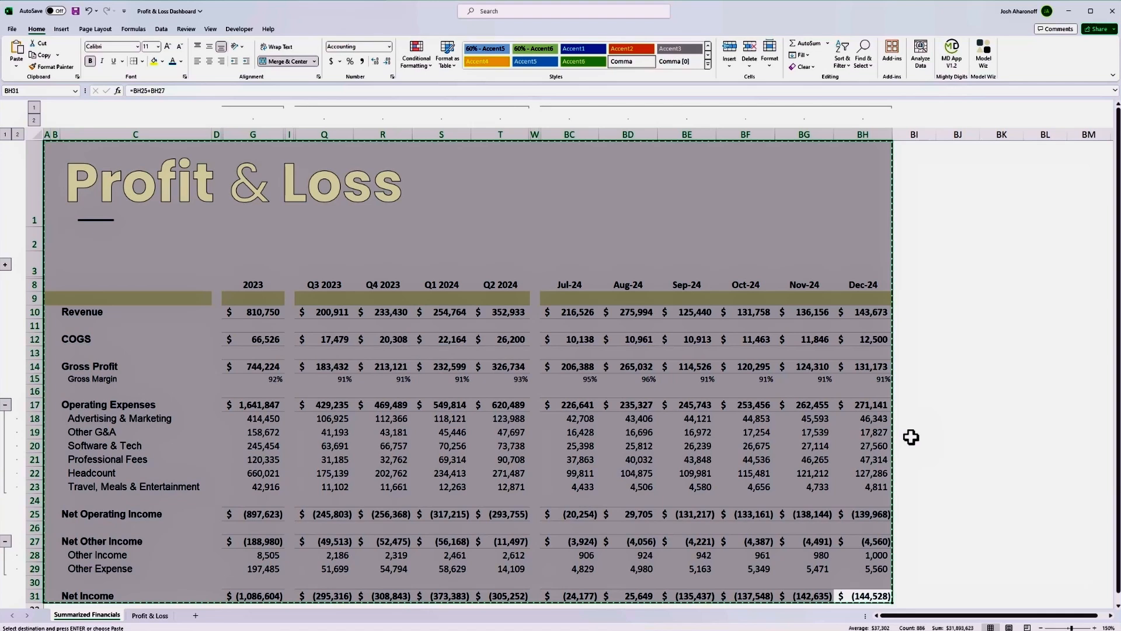
Try to paste the copied report range as a picture on the same sheet.
key(alt)
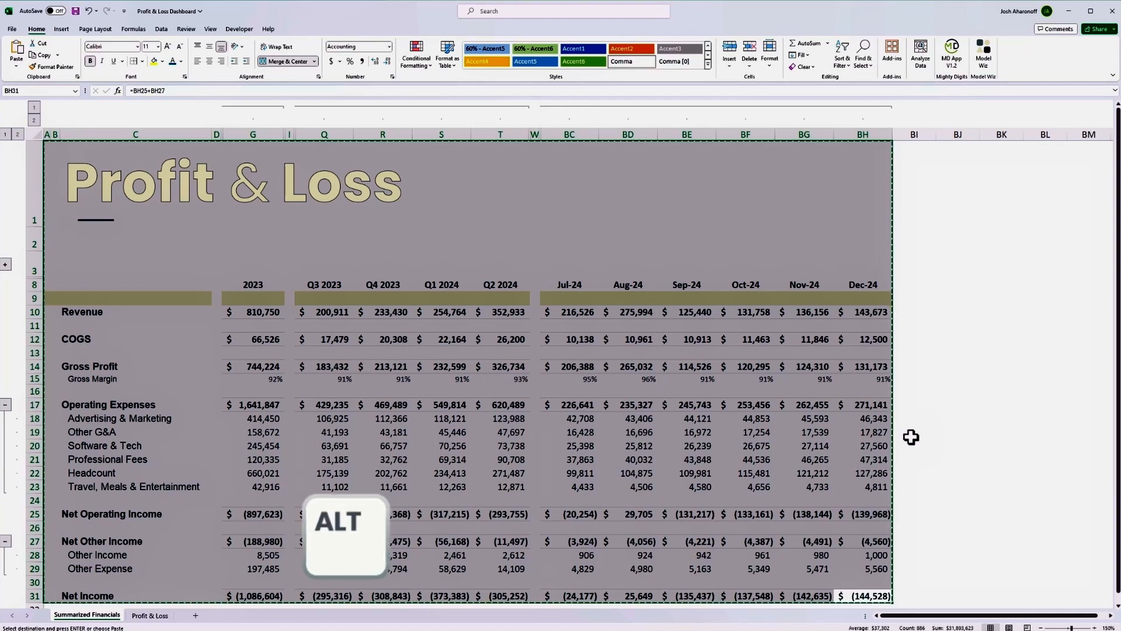
key(h)
key(v)
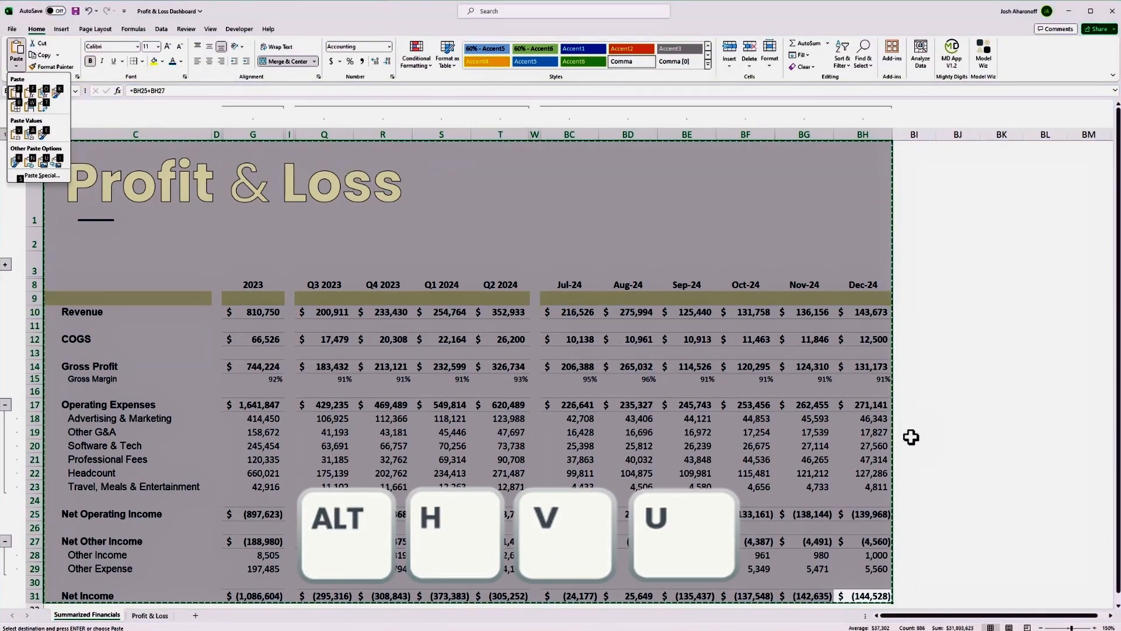
key(u)
key(ctrl+z)
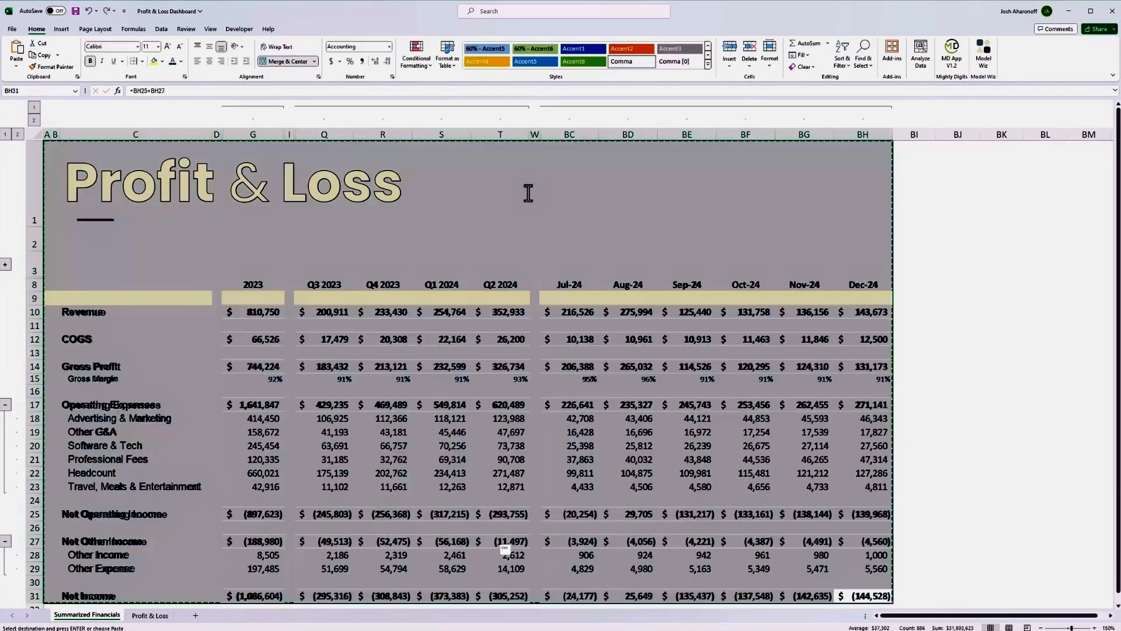
Paste the copied report range as a picture and cut that picture from the sheet.
click(14, 65)
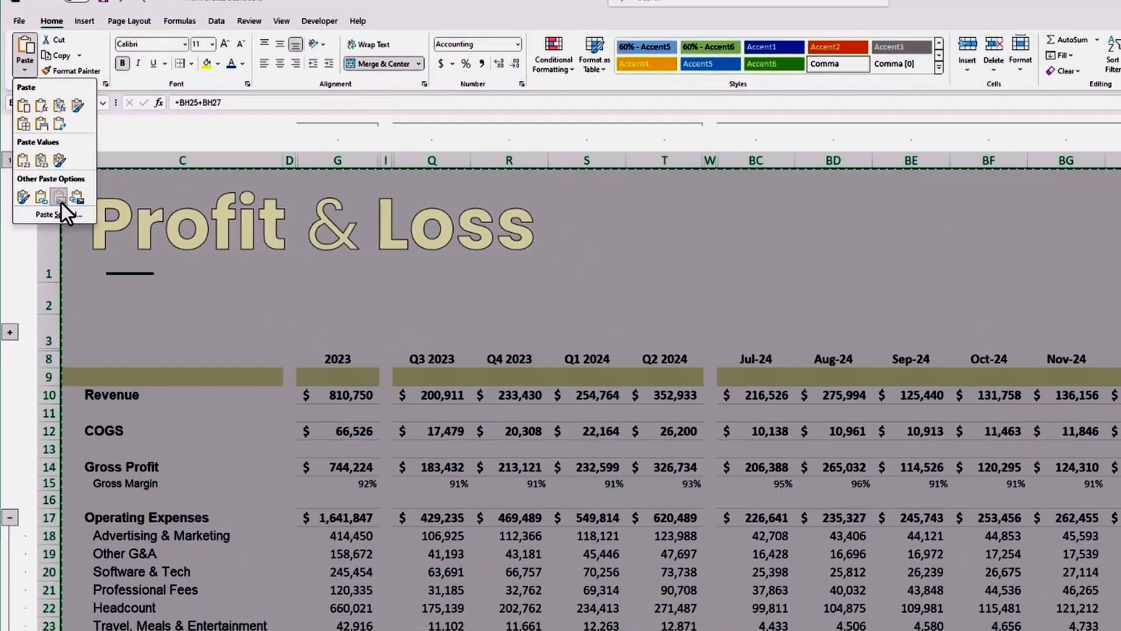
click(61, 197)
drag(82, 205, 297, 249)
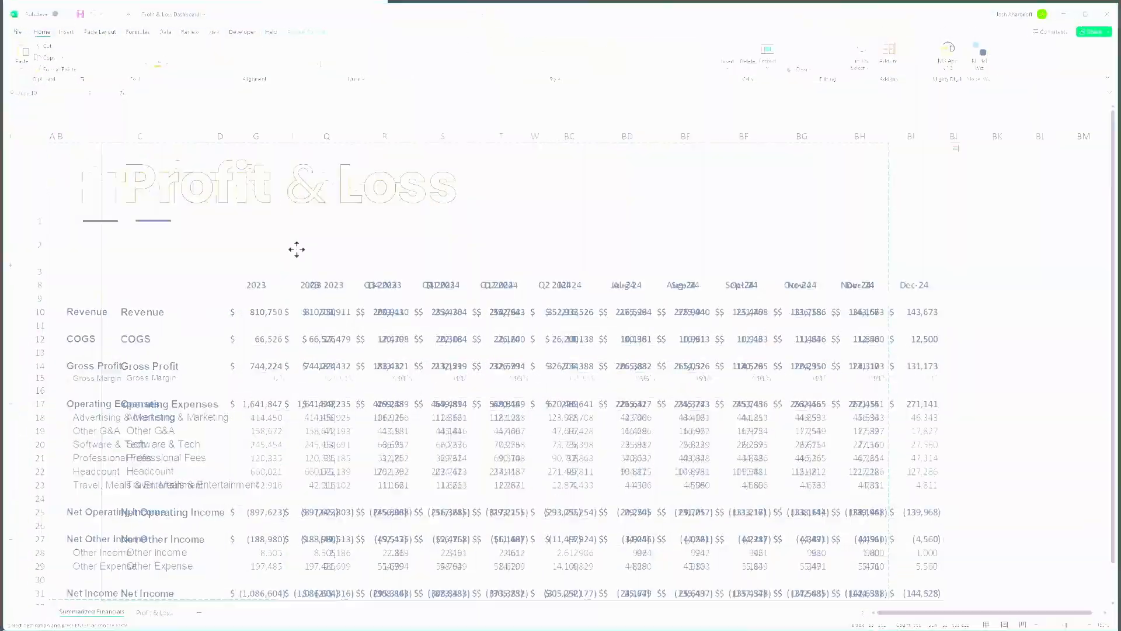
key(ctrl+x)
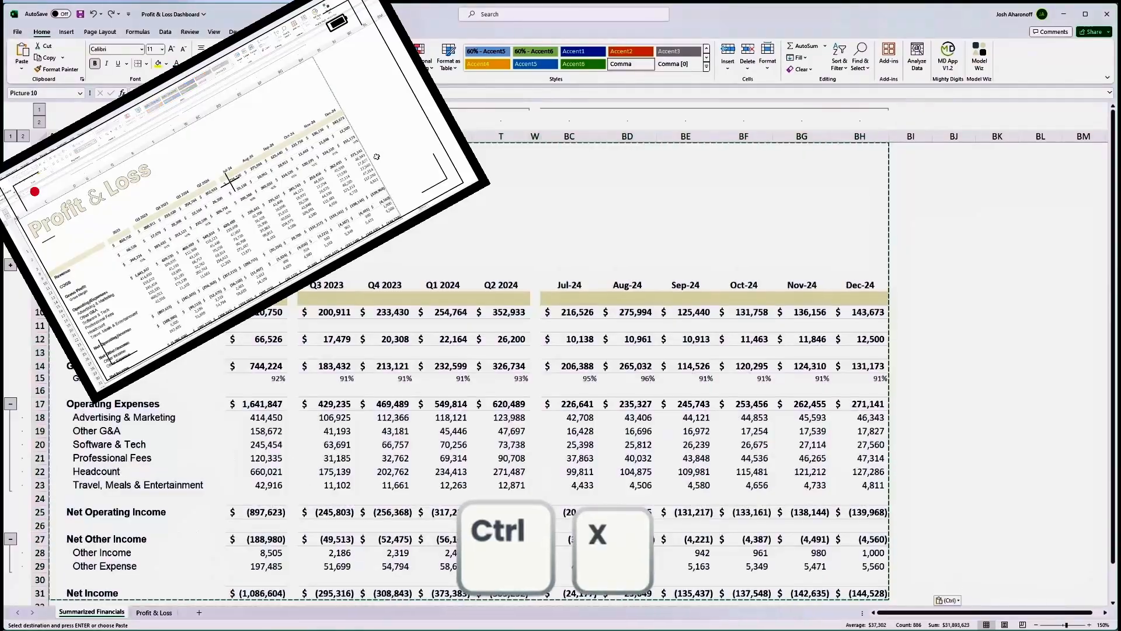